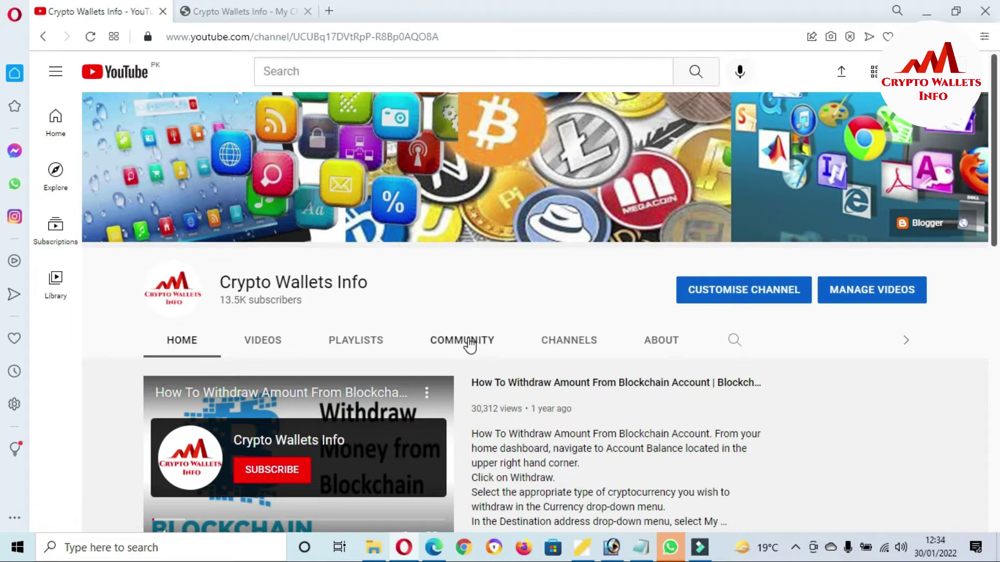
Step: Select the Crypto Wallets Info channel name, then switch to the cryptowalletsinfo.com tab
{"action": "left_click_drag", "start_coordinate": [376, 289], "coordinate": [223, 280]}
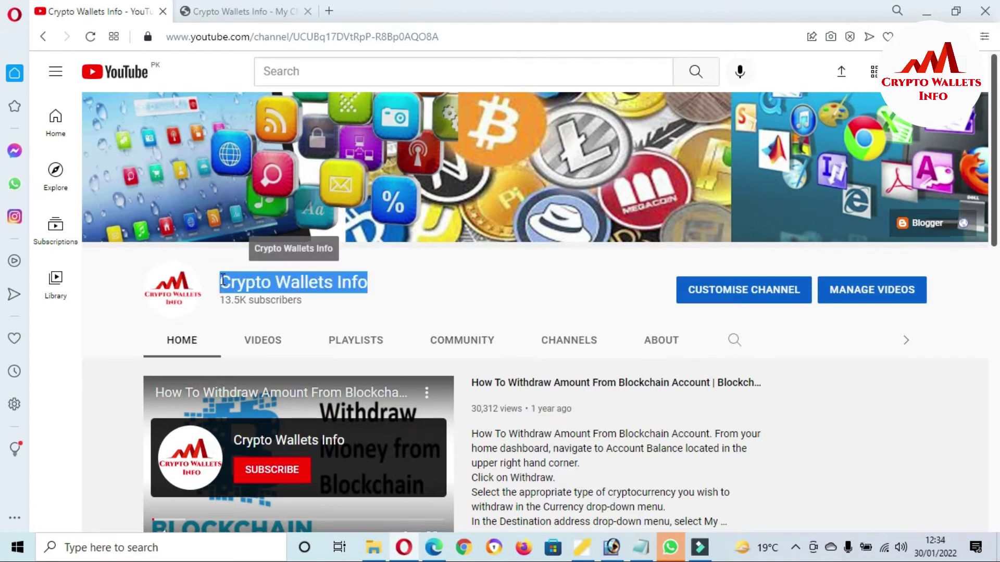
{"action": "left_click", "coordinate": [199, 7]}
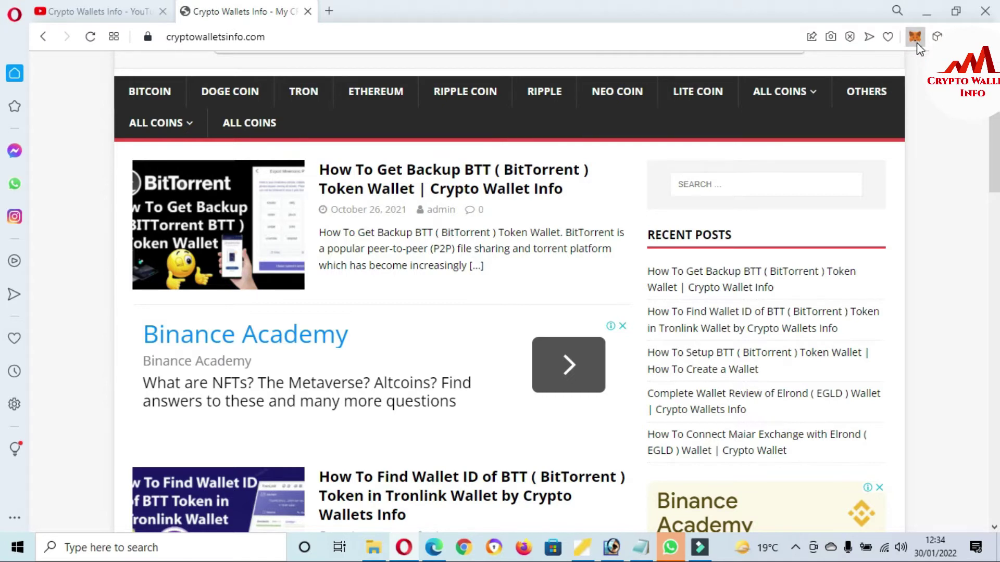
Step: Unlock the MetaMask extension with the wallet password
{"action": "left_click", "coordinate": [917, 44]}
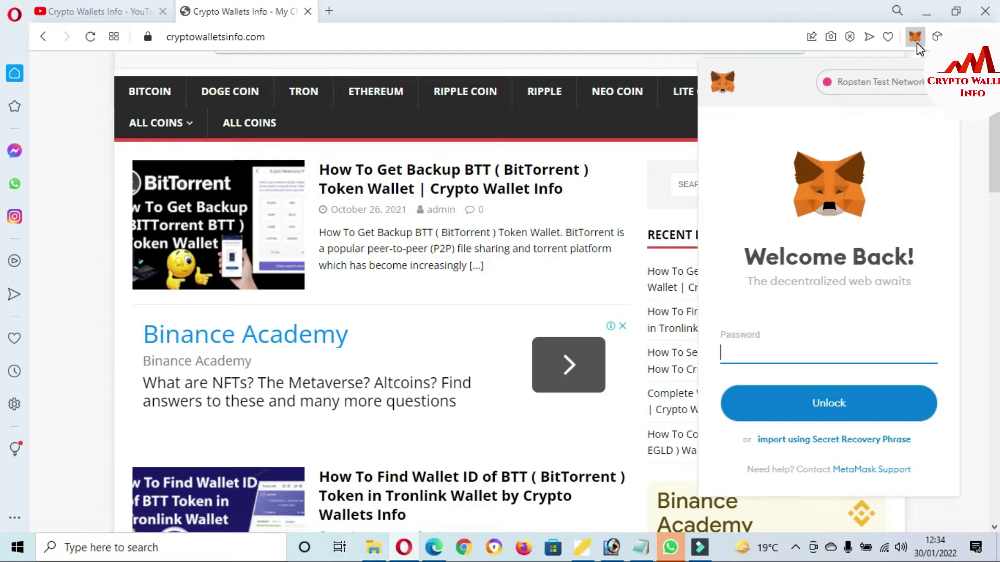
{"action": "type", "text": "•"}
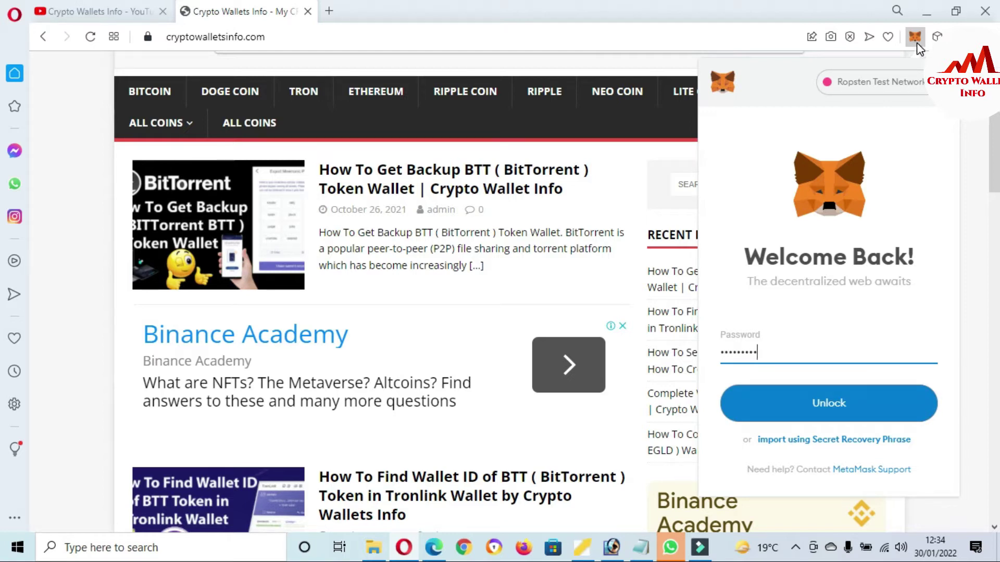
{"action": "type", "text": "••••••••••••"}
{"action": "left_click", "coordinate": [833, 404]}
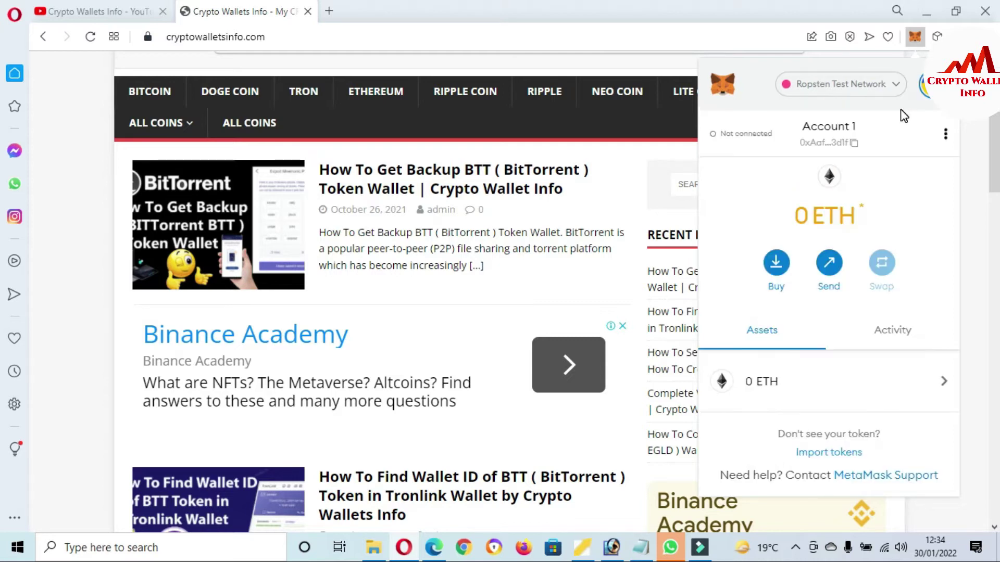
Step: View Account 1's address and QR code, then expand MetaMask into a full browser tab
{"action": "left_click", "coordinate": [945, 134]}
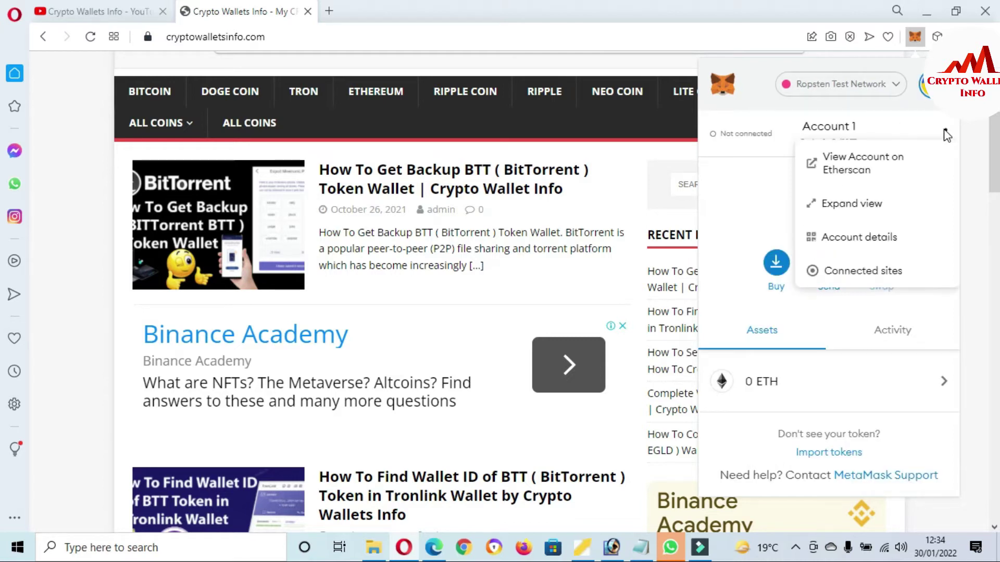
{"action": "left_click", "coordinate": [875, 241]}
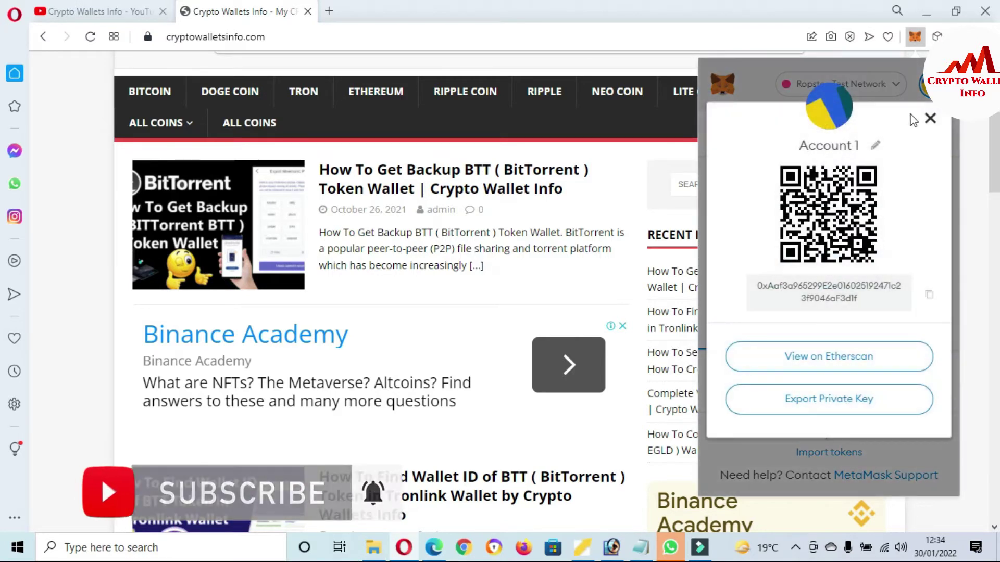
{"action": "left_click", "coordinate": [939, 111]}
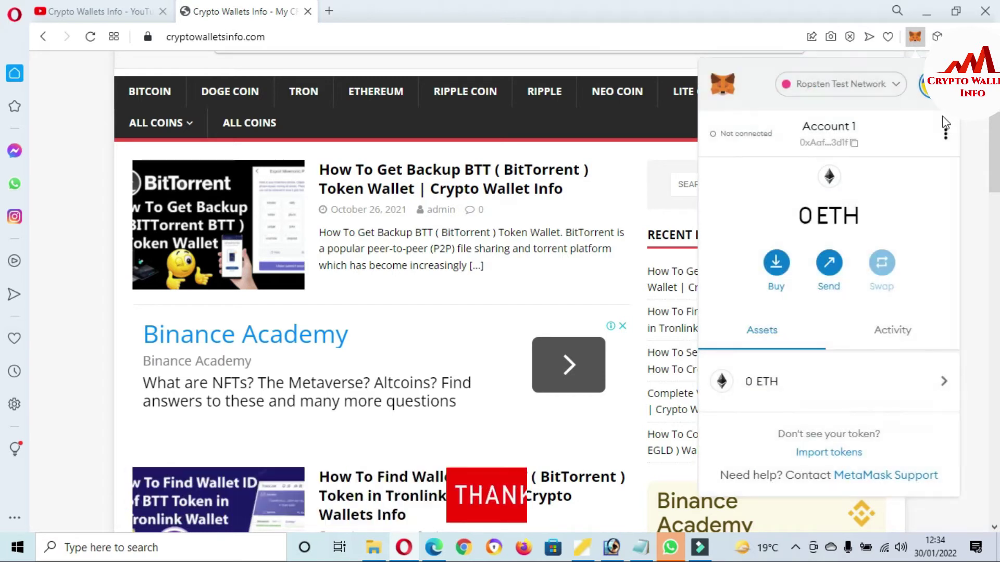
{"action": "left_click", "coordinate": [945, 134]}
{"action": "left_click", "coordinate": [828, 205]}
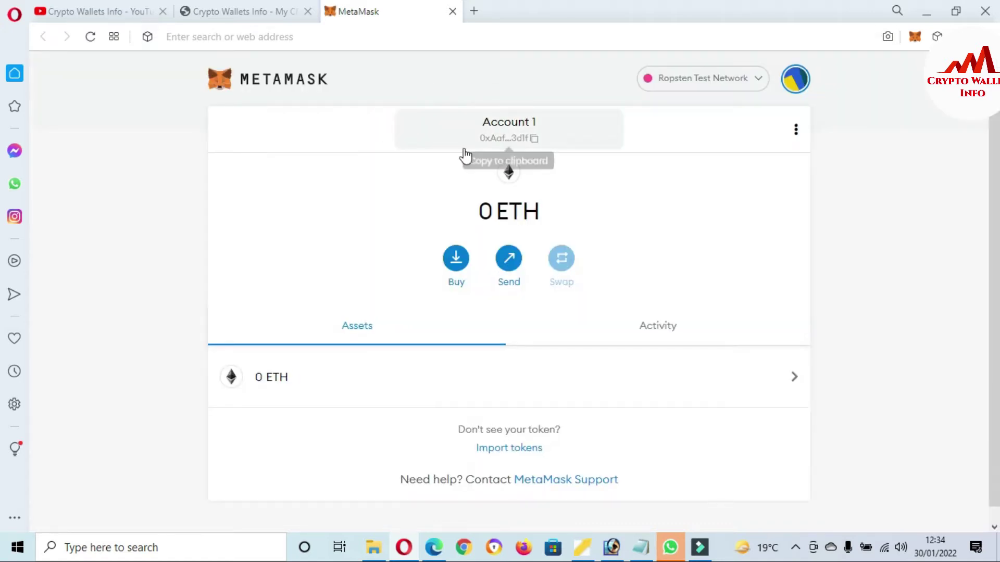
Step: Switch MetaMask to Binance Smart Chain Mainnet (0 BNB) and open a new blank tab
{"action": "left_click", "coordinate": [761, 80]}
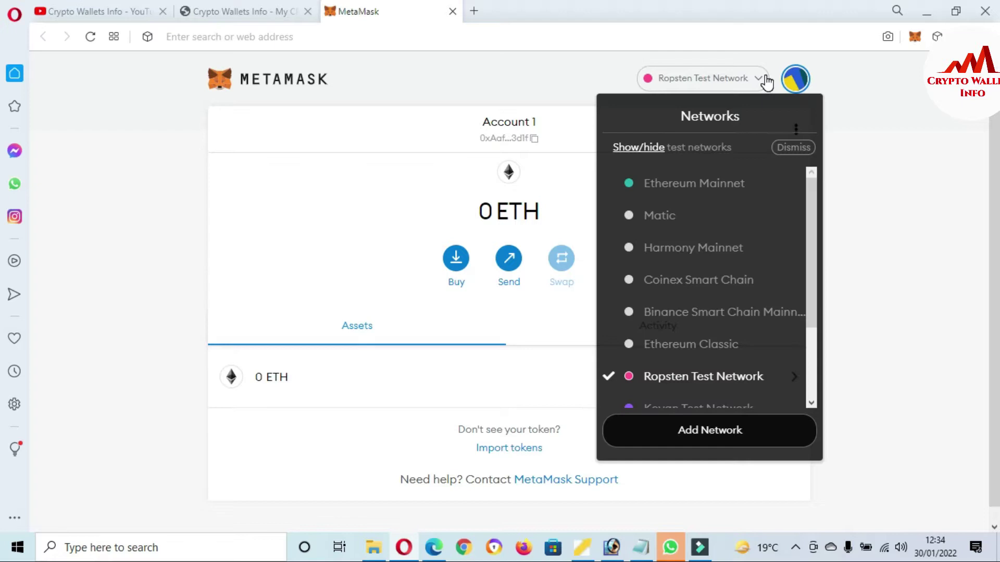
{"action": "left_click", "coordinate": [695, 316]}
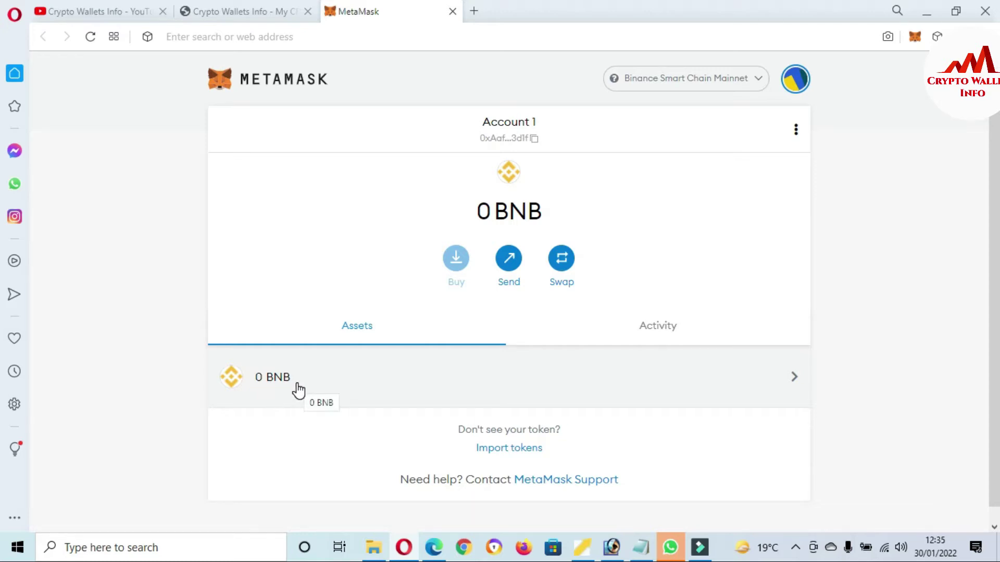
{"action": "left_click", "coordinate": [474, 11]}
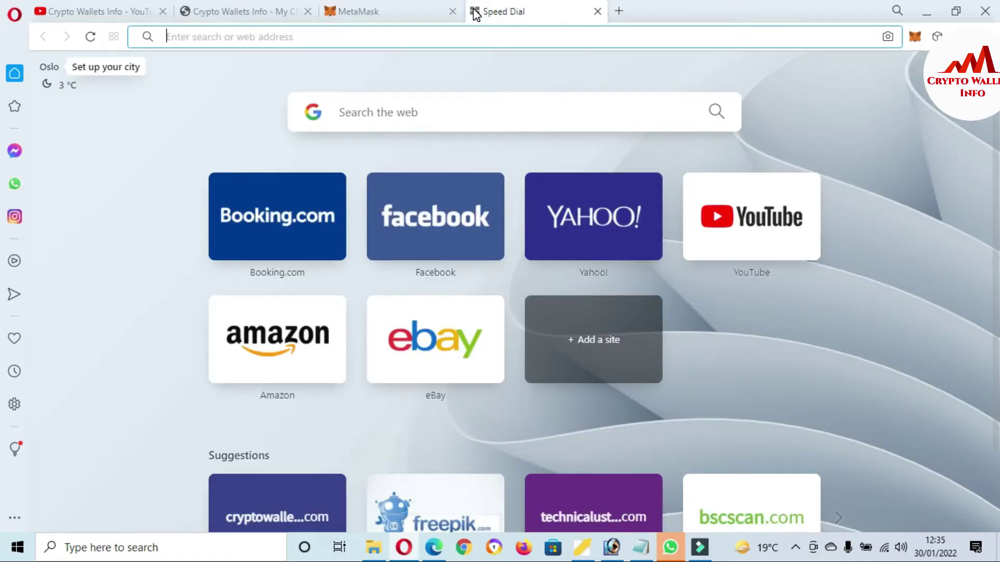
Step: Go to CoinMarketCap, note XRP's market cap and circulating supply, and open XRP's coin page
{"action": "type", "text": "coinmarketcap.com"}
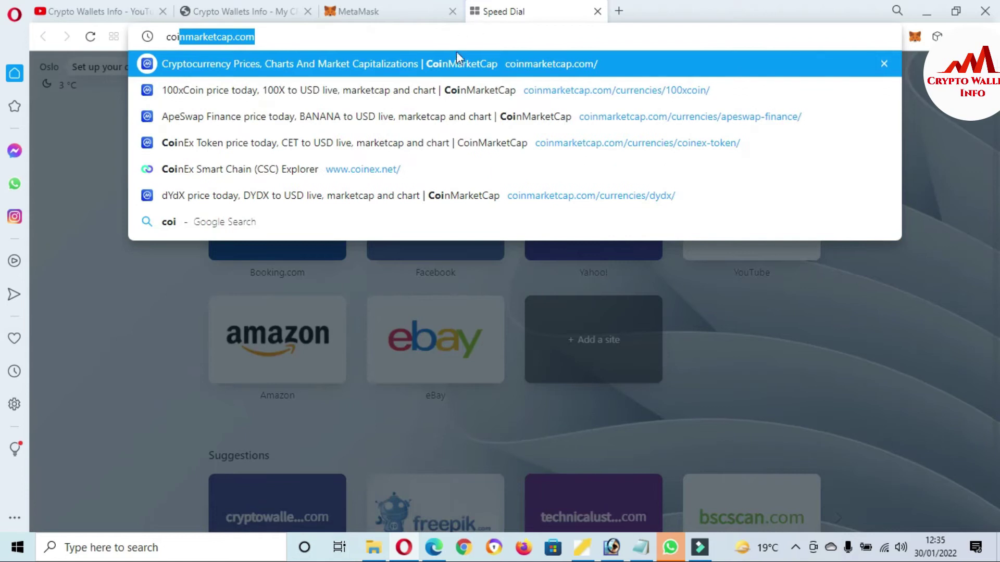
{"action": "left_click", "coordinate": [454, 59]}
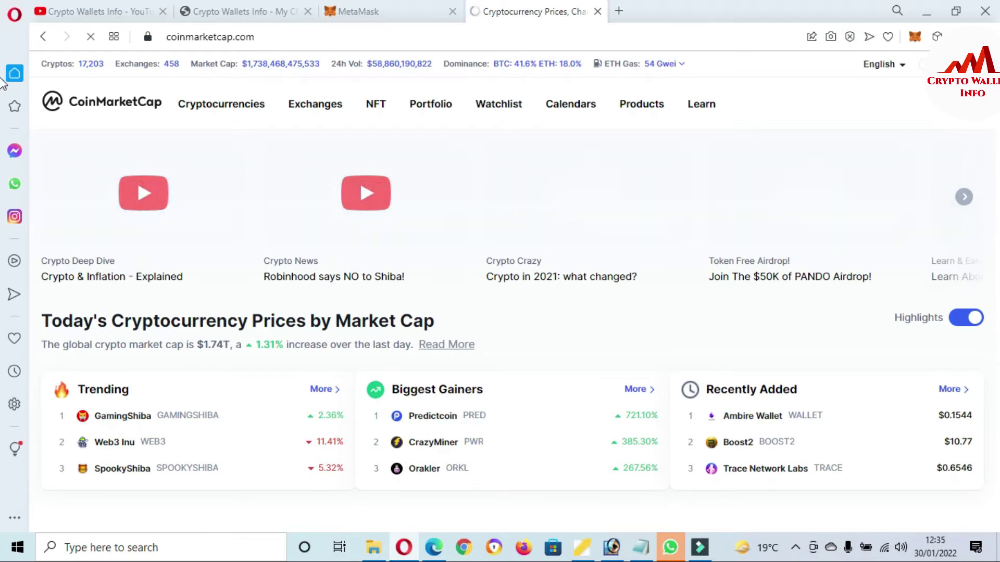
{"action": "scroll", "coordinate": [3, 94], "scroll_direction": "down", "scroll_amount": 5}
{"action": "scroll", "coordinate": [3, 93], "scroll_direction": "down", "scroll_amount": 1}
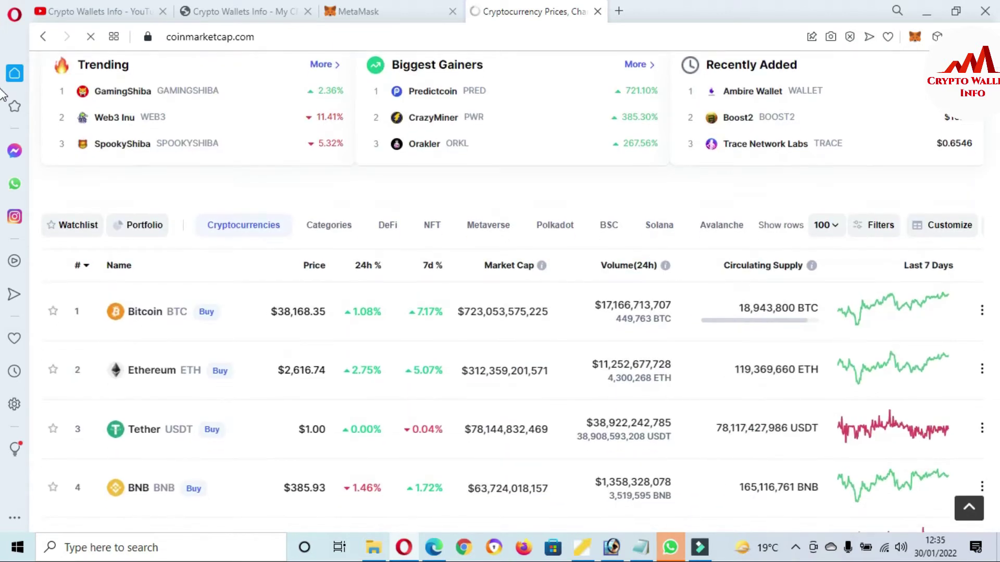
{"action": "scroll", "coordinate": [2, 94], "scroll_direction": "down", "scroll_amount": 5}
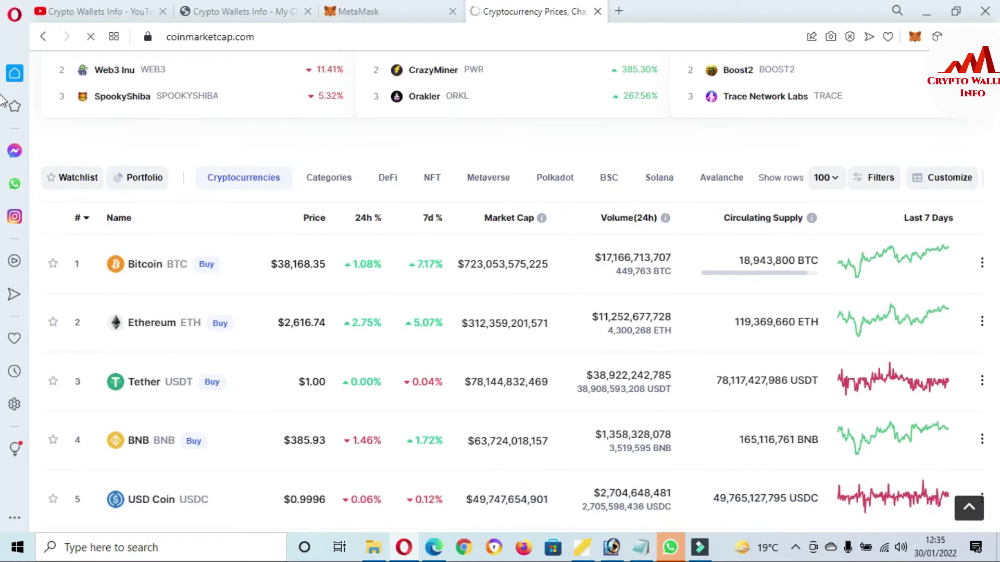
{"action": "scroll", "coordinate": [3, 112], "scroll_direction": "down", "scroll_amount": 2}
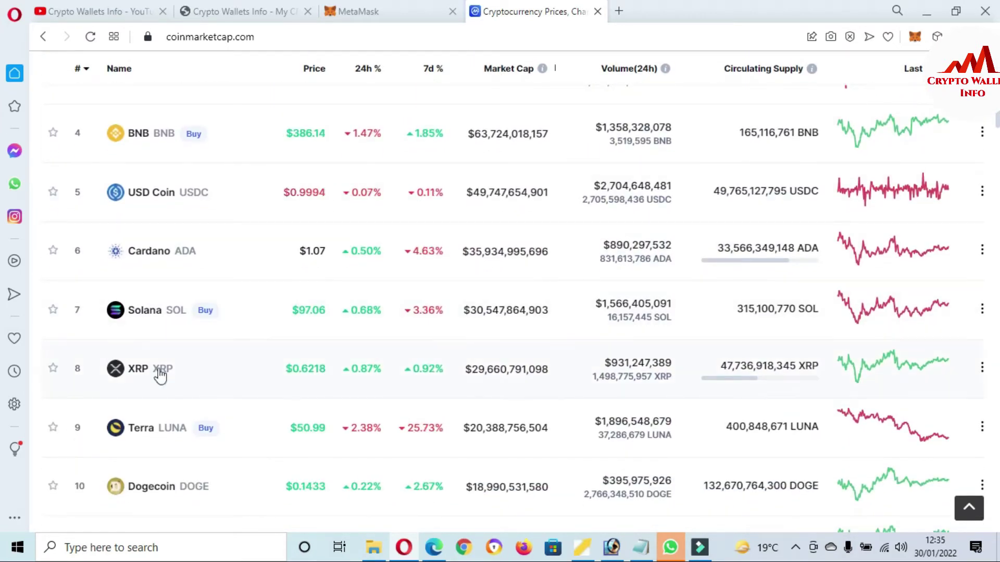
{"action": "left_click_drag", "start_coordinate": [179, 377], "coordinate": [126, 374]}
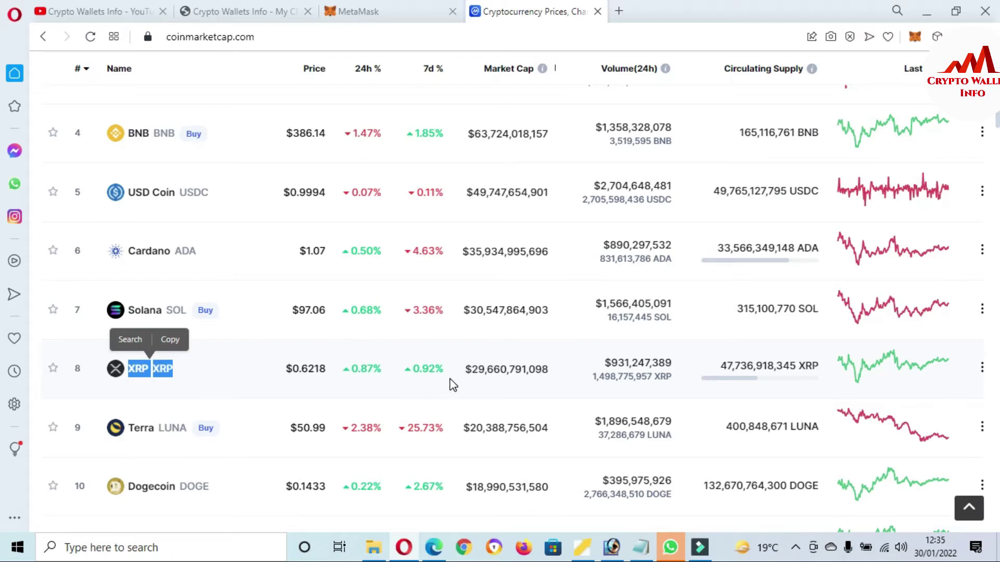
{"action": "left_click_drag", "start_coordinate": [467, 369], "coordinate": [544, 371]}
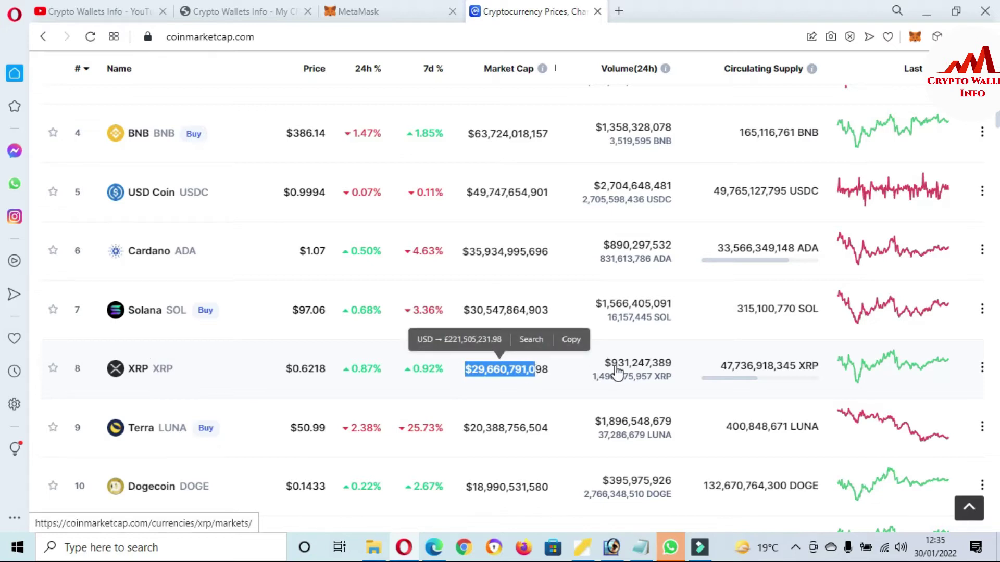
{"action": "left_click_drag", "start_coordinate": [618, 363], "coordinate": [811, 366]}
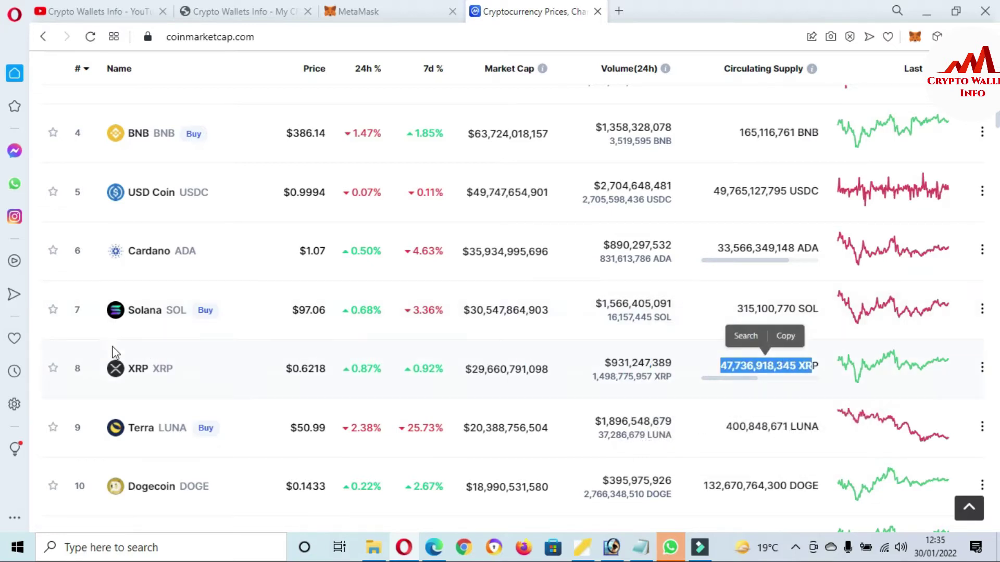
{"action": "left_click", "coordinate": [151, 374]}
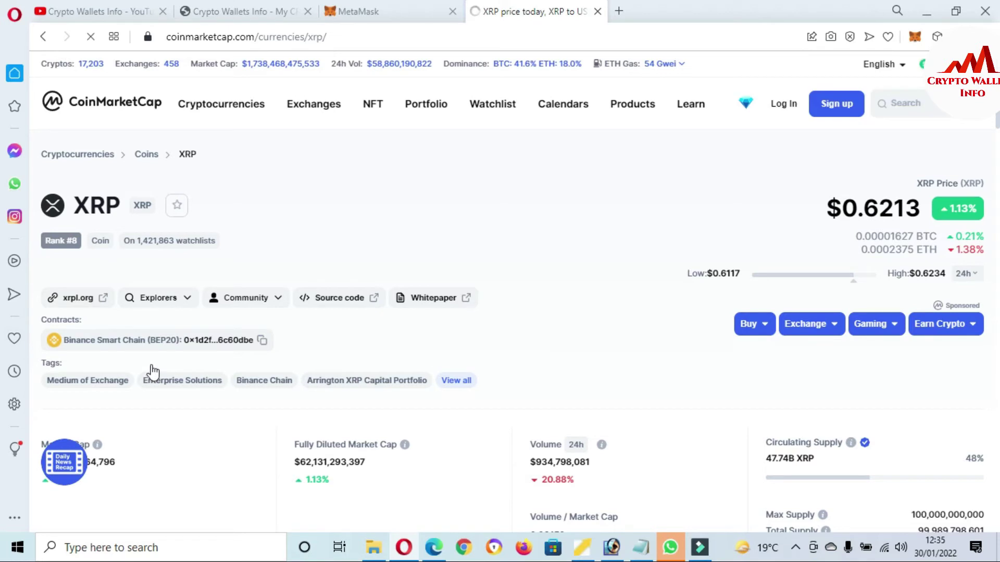
Step: Show XRP's all-time price history on its CoinMarketCap page
{"action": "scroll", "coordinate": [2, 171], "scroll_direction": "down", "scroll_amount": 6}
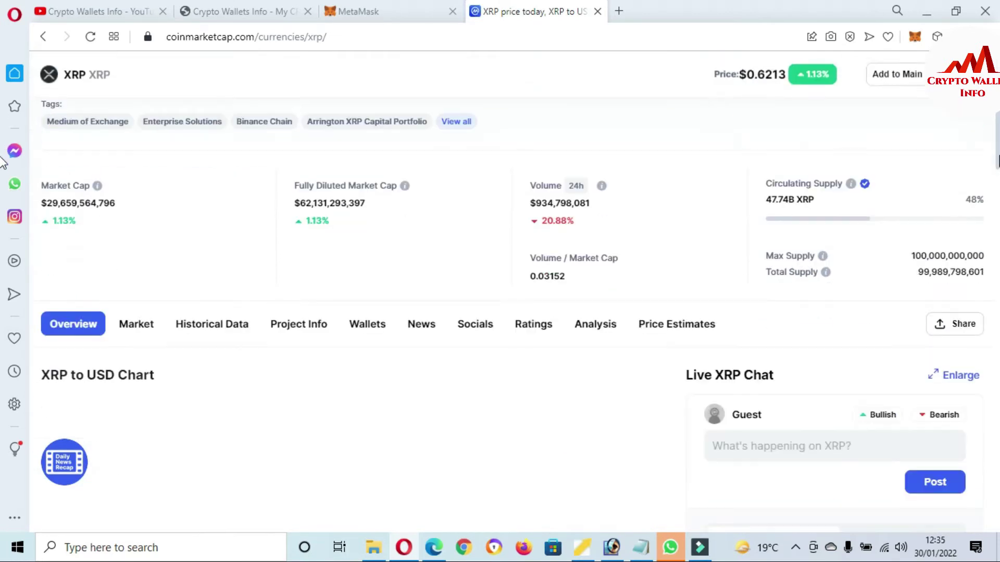
{"action": "scroll", "coordinate": [2, 172], "scroll_direction": "down", "scroll_amount": 2}
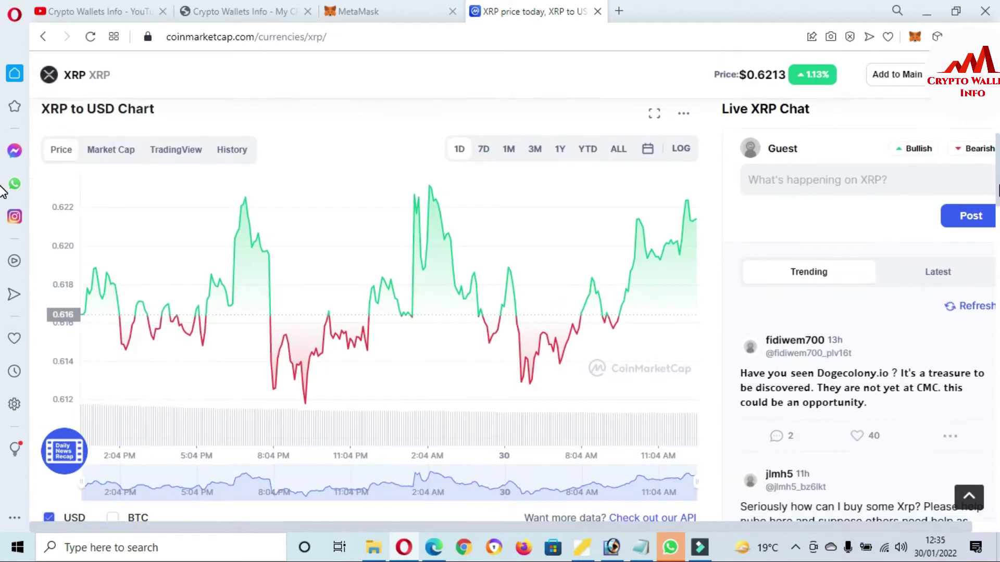
{"action": "left_click", "coordinate": [617, 152]}
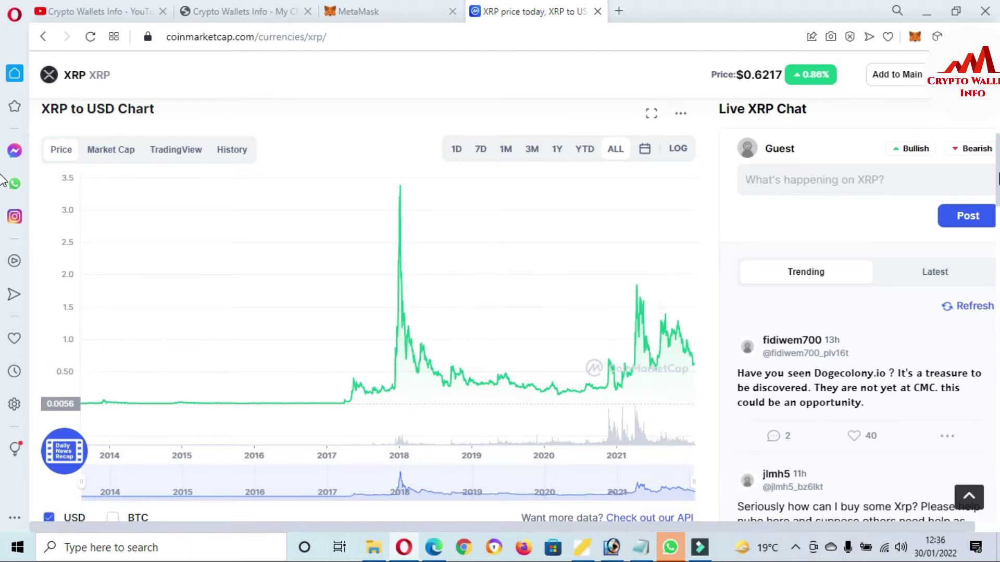
{"action": "scroll", "coordinate": [4, 182], "scroll_direction": "down", "scroll_amount": 10}
{"action": "scroll", "coordinate": [2, 271], "scroll_direction": "down", "scroll_amount": 3}
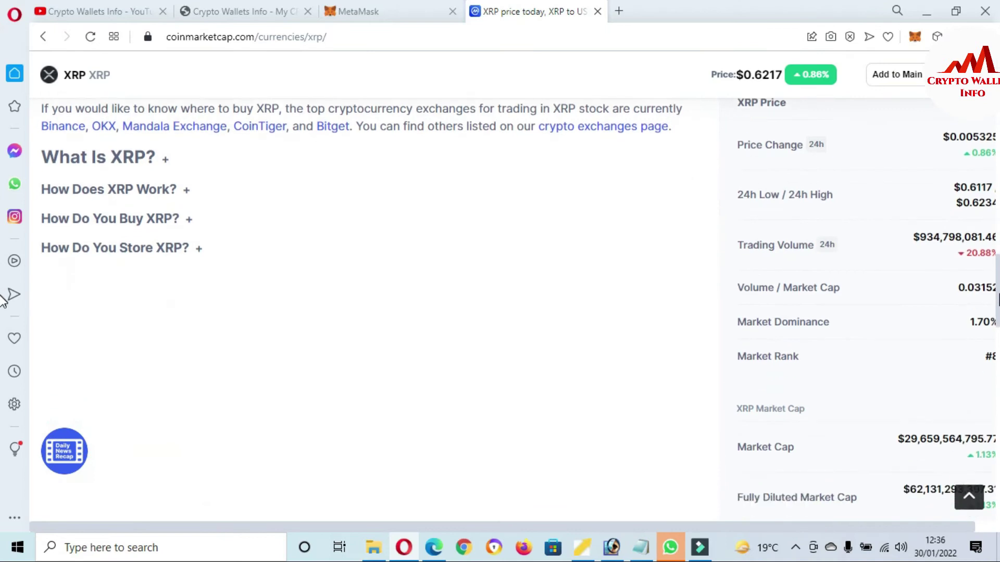
{"action": "scroll", "coordinate": [4, 307], "scroll_direction": "down", "scroll_amount": 2}
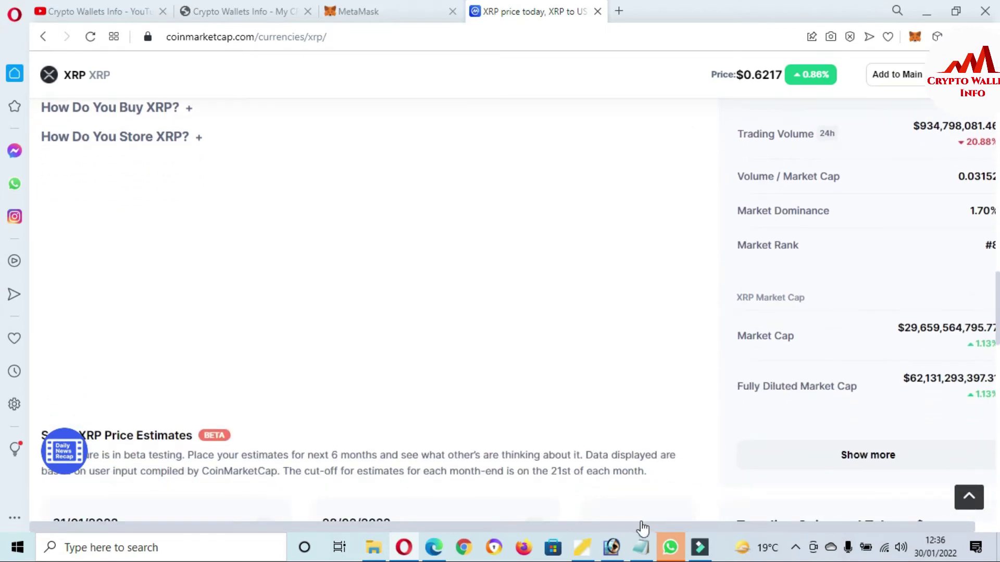
{"action": "left_click_drag", "start_coordinate": [640, 524], "coordinate": [877, 521]}
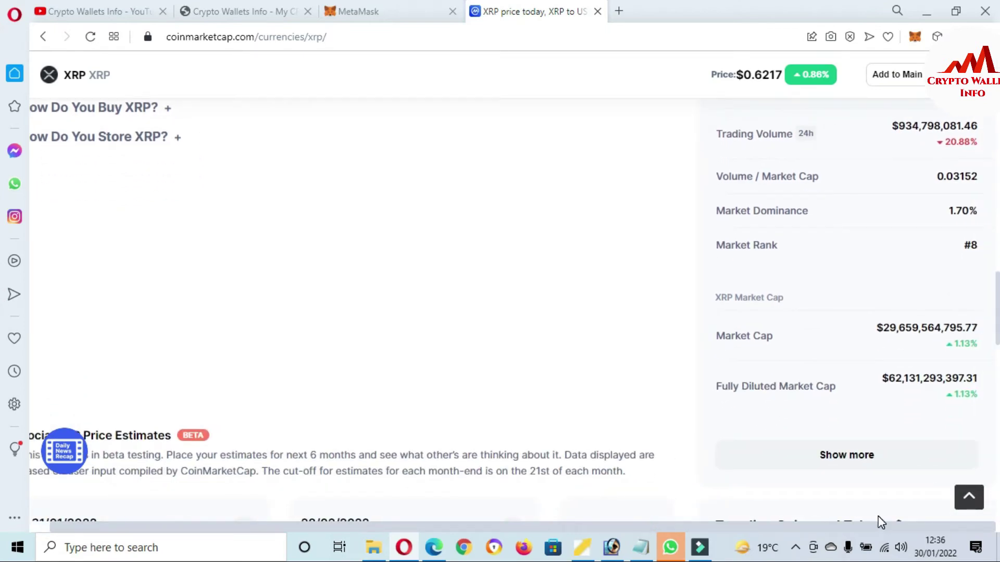
Step: Expand XRP's statistics and check the all-time high and all-time low ($0.002802)
{"action": "left_click", "coordinate": [844, 456]}
{"action": "left_click_drag", "start_coordinate": [998, 273], "coordinate": [999, 348]}
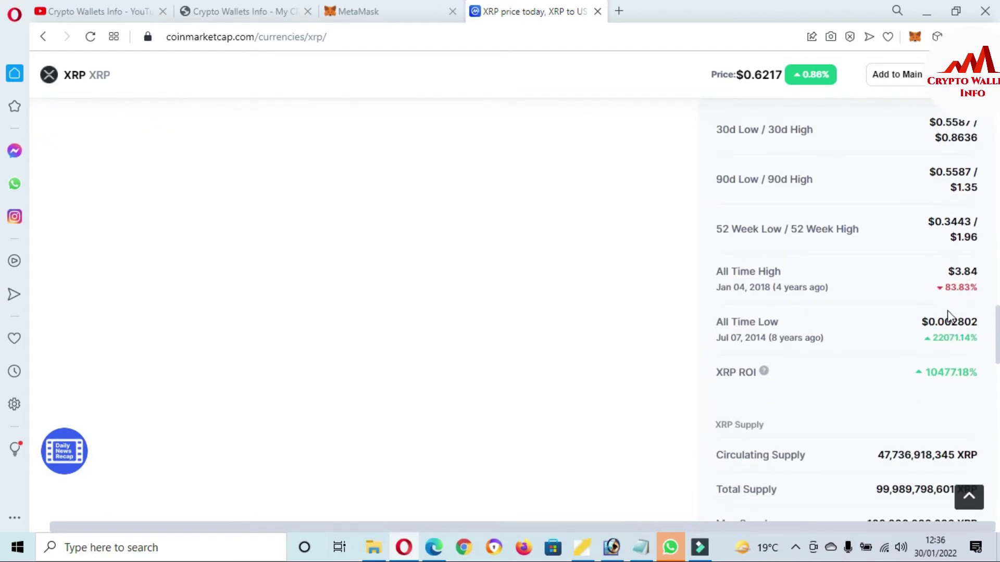
{"action": "left_click_drag", "start_coordinate": [920, 323], "coordinate": [975, 321]}
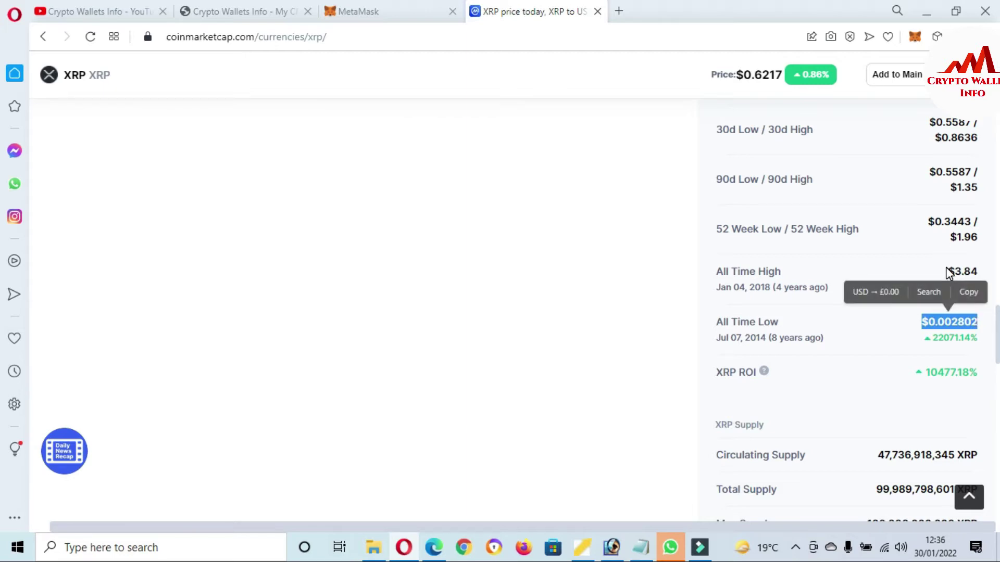
{"action": "left_click_drag", "start_coordinate": [950, 269], "coordinate": [983, 276]}
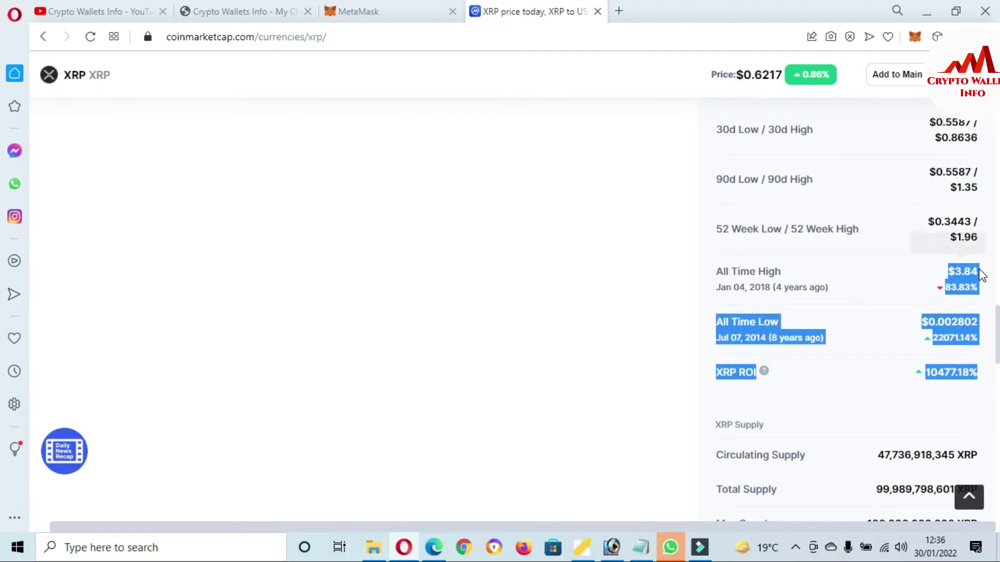
{"action": "left_click", "coordinate": [766, 319]}
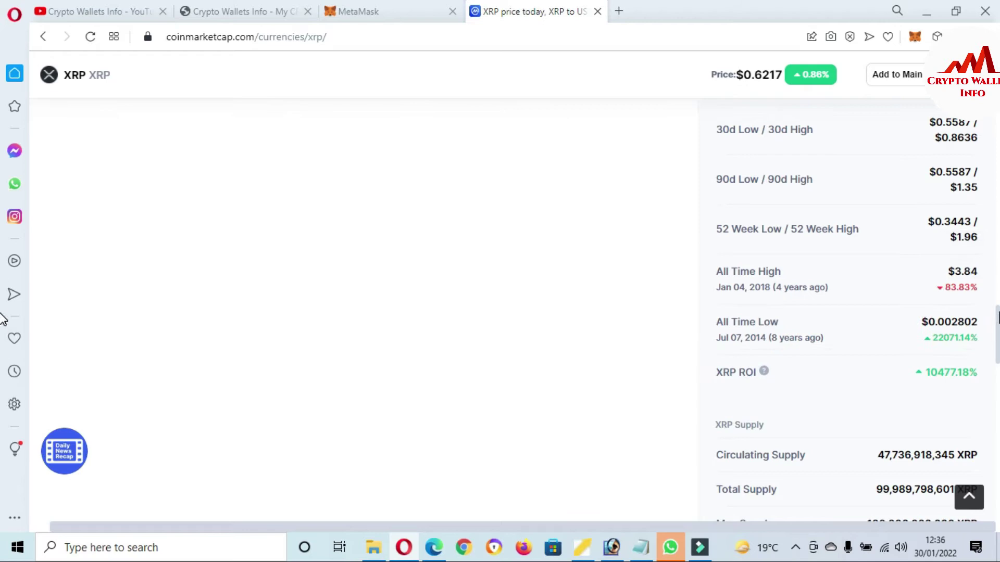
Step: Return to the top of the XRP page and reveal its Explorers list
{"action": "scroll", "coordinate": [3, 391], "scroll_direction": "down", "scroll_amount": 5}
{"action": "scroll", "coordinate": [3, 391], "scroll_direction": "down", "scroll_amount": 5}
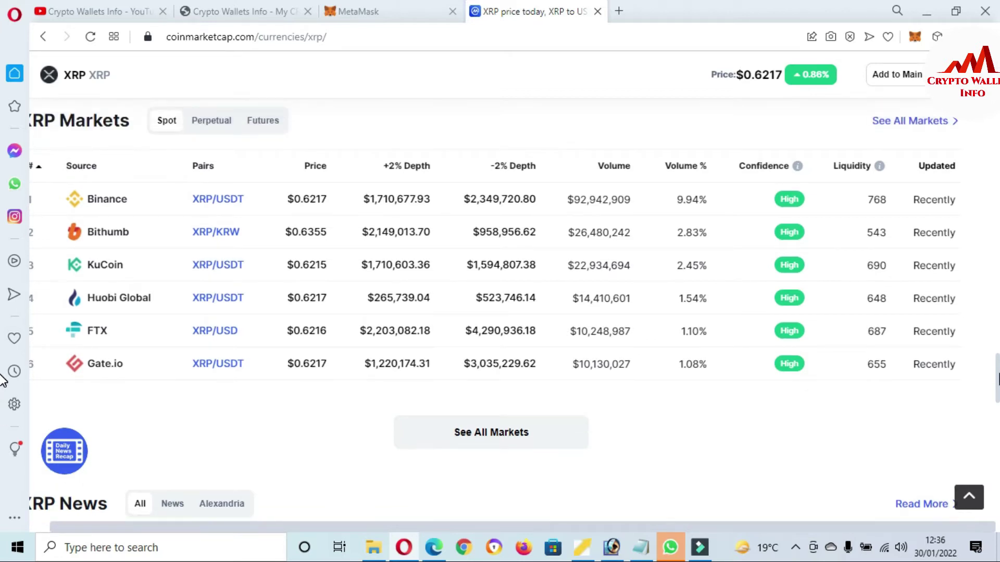
{"action": "scroll", "coordinate": [3, 380], "scroll_direction": "up", "scroll_amount": 20}
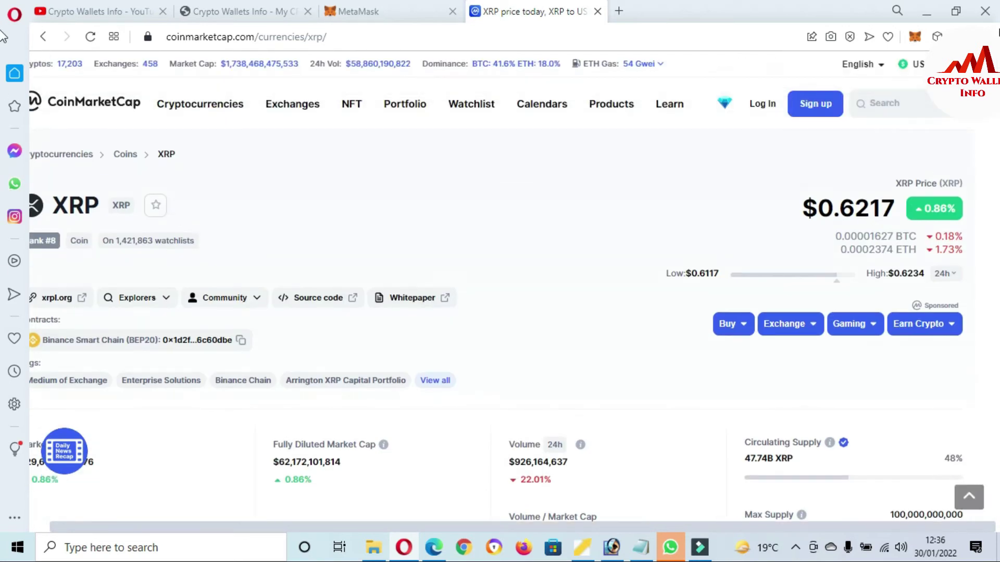
{"action": "left_click_drag", "start_coordinate": [348, 525], "coordinate": [277, 531]}
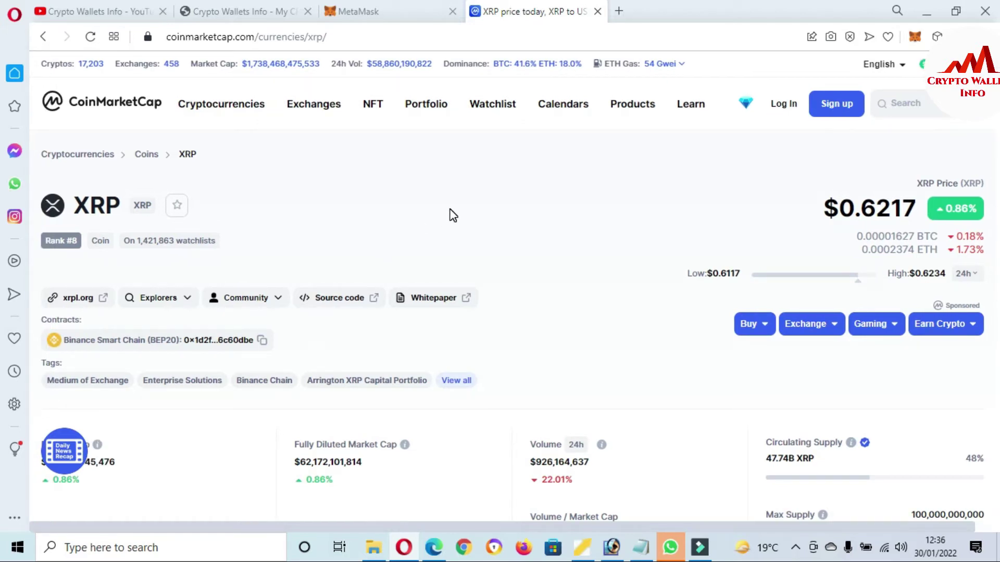
{"action": "mouse_move", "coordinate": [186, 322]}
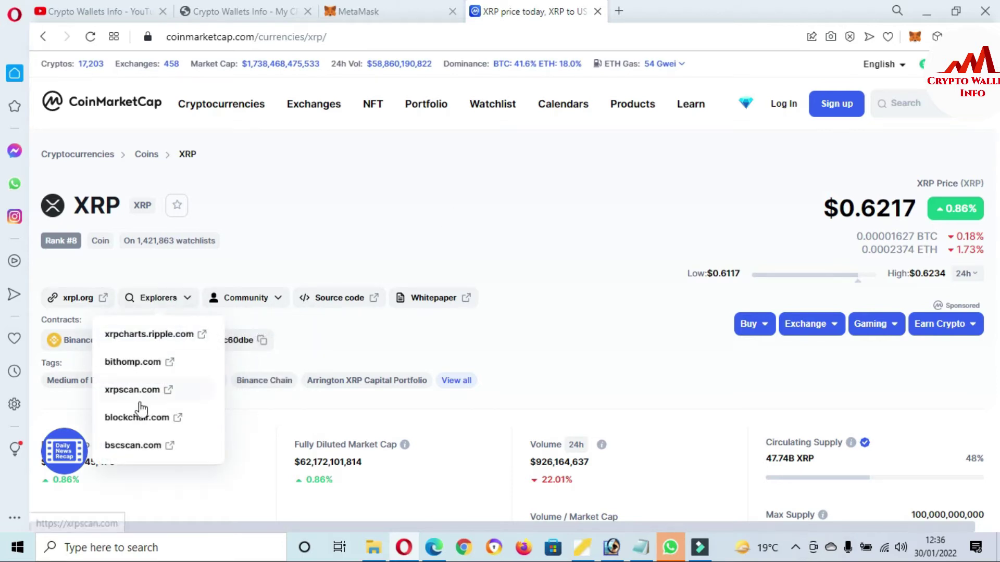
Step: Open XRP's BscScan page and check its contract address and Decimals value 18
{"action": "left_click", "coordinate": [123, 448]}
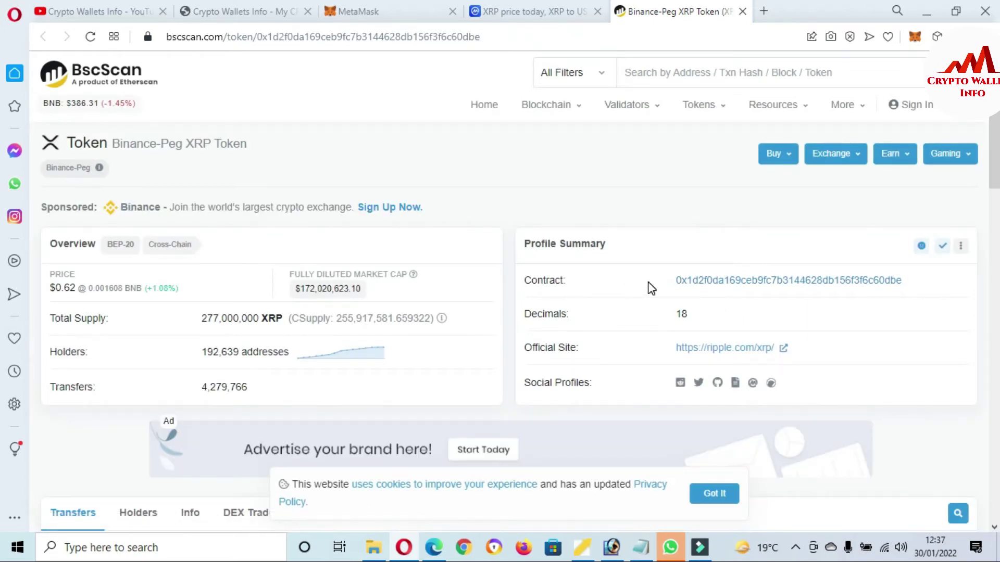
{"action": "left_click_drag", "start_coordinate": [650, 281], "coordinate": [903, 281]}
{"action": "key", "text": "ctrl+c"}
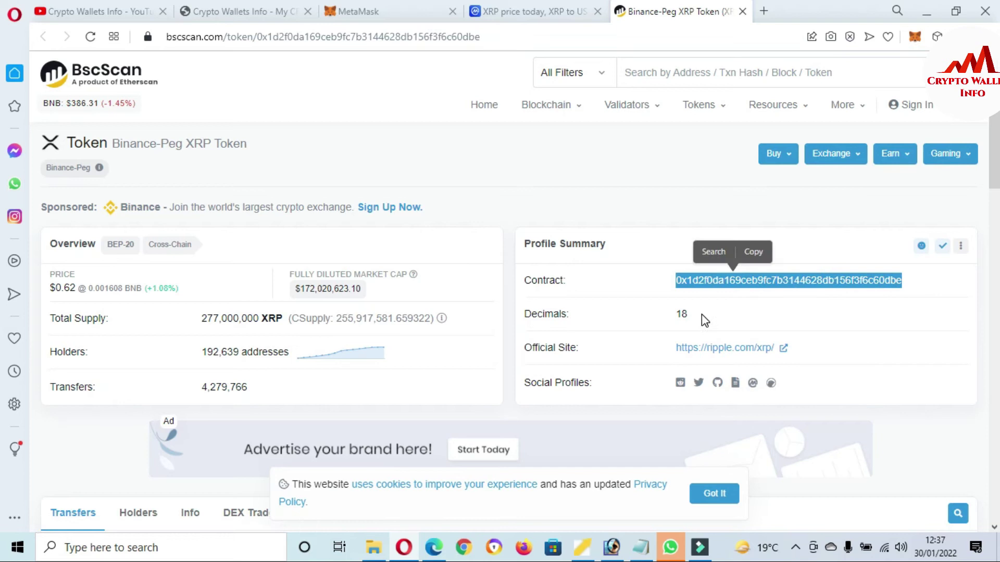
{"action": "left_click_drag", "start_coordinate": [702, 315], "coordinate": [679, 316]}
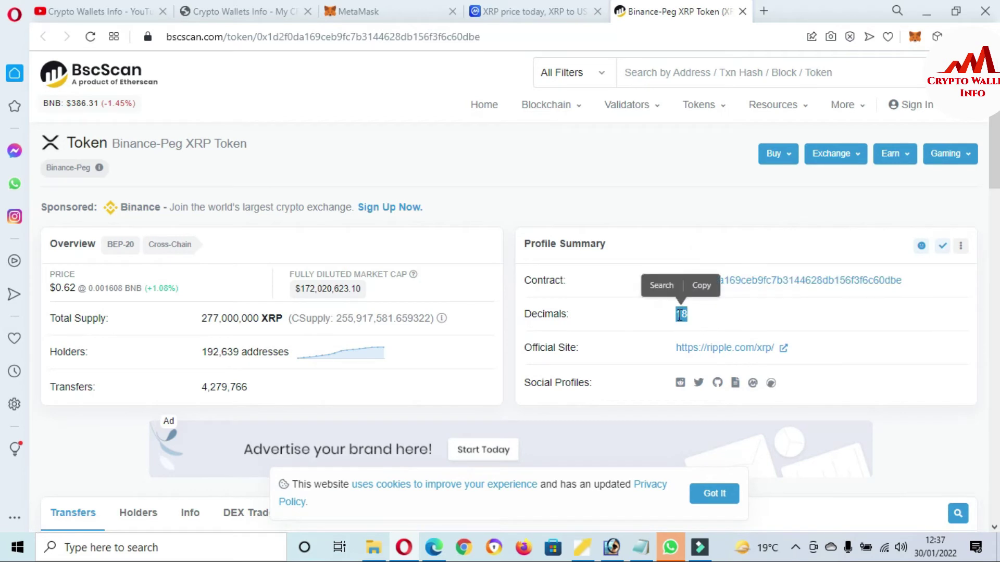
{"action": "left_click", "coordinate": [660, 340]}
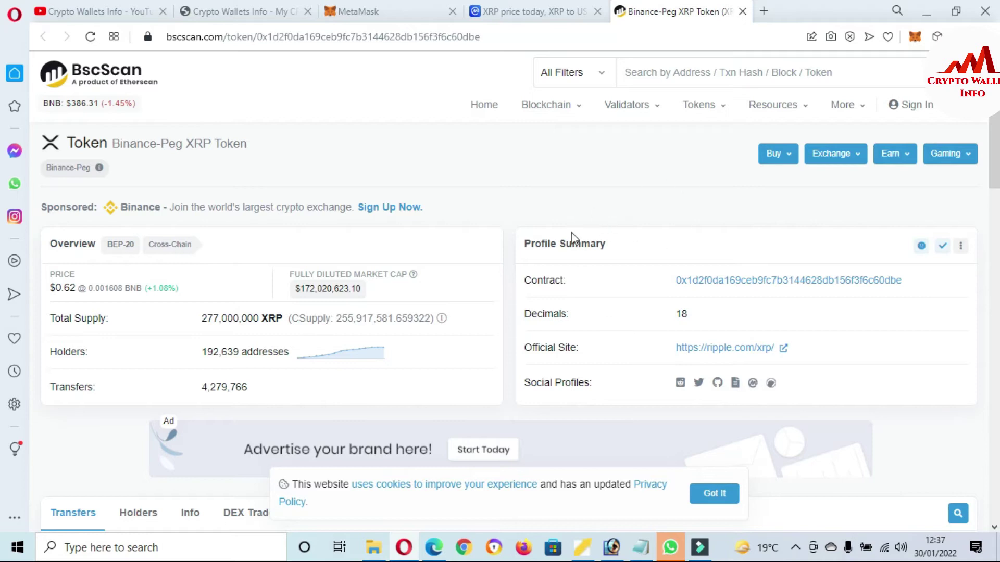
Step: Search BscScan for 'xrp', open Binance-Peg XRP Token, and copy its contract address
{"action": "left_click", "coordinate": [659, 73]}
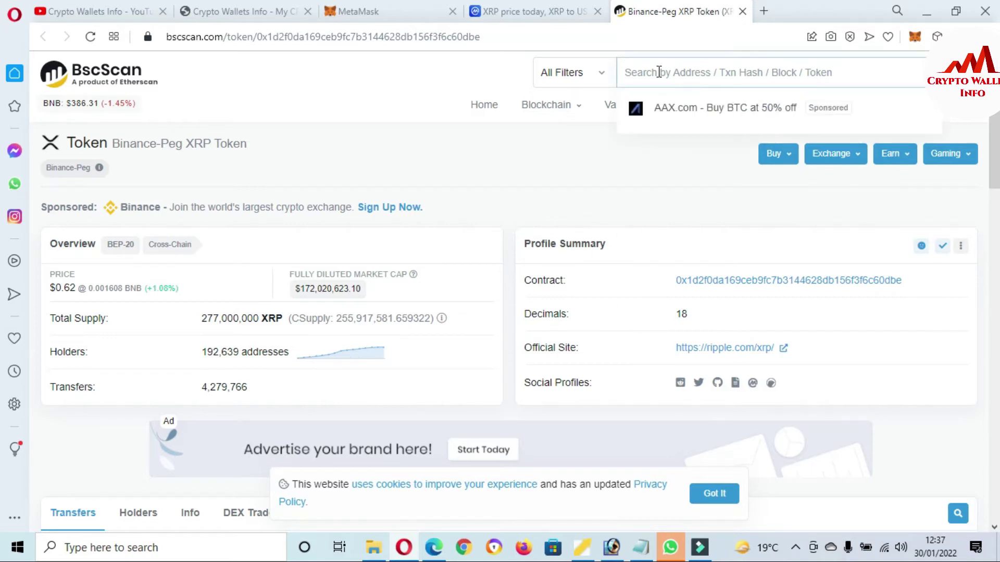
{"action": "type", "text": "r"}
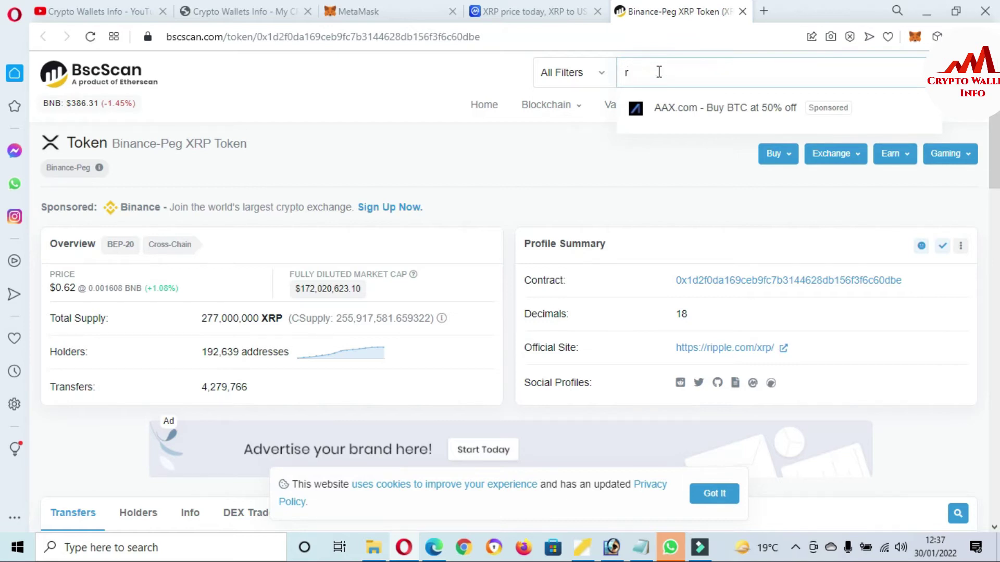
{"action": "key", "text": "BackSpace"}
{"action": "type", "text": "xrp"}
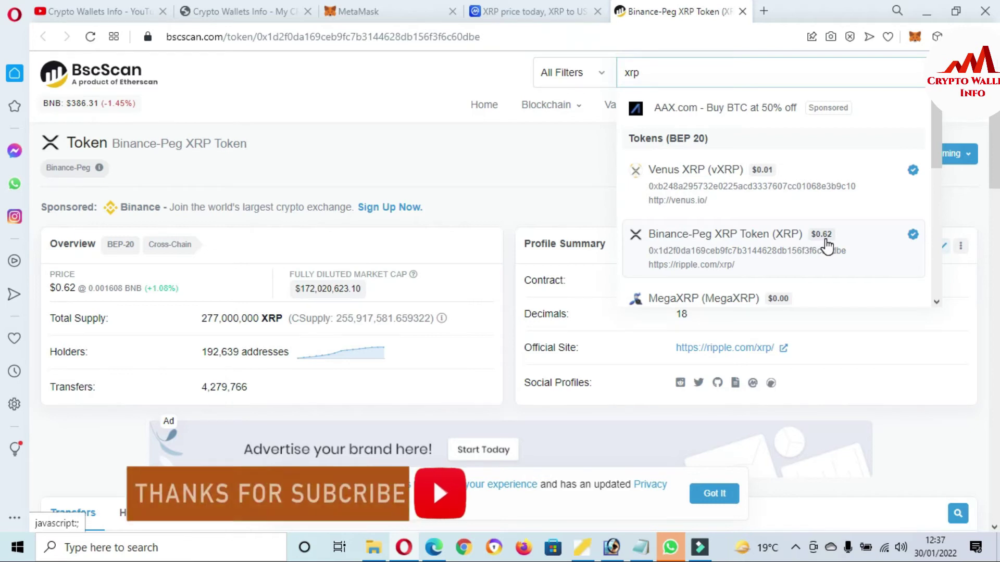
{"action": "left_click", "coordinate": [768, 244]}
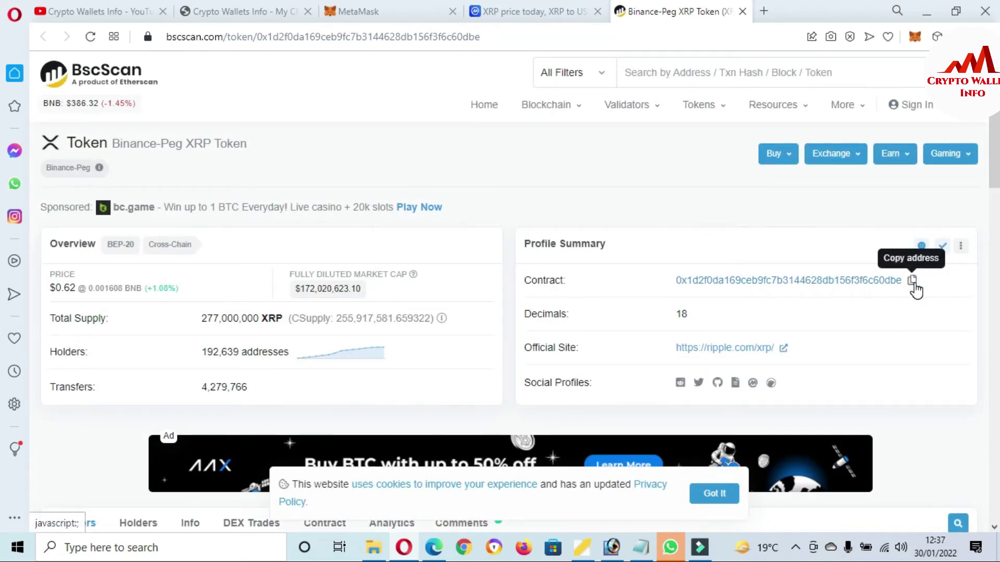
{"action": "left_click", "coordinate": [914, 281]}
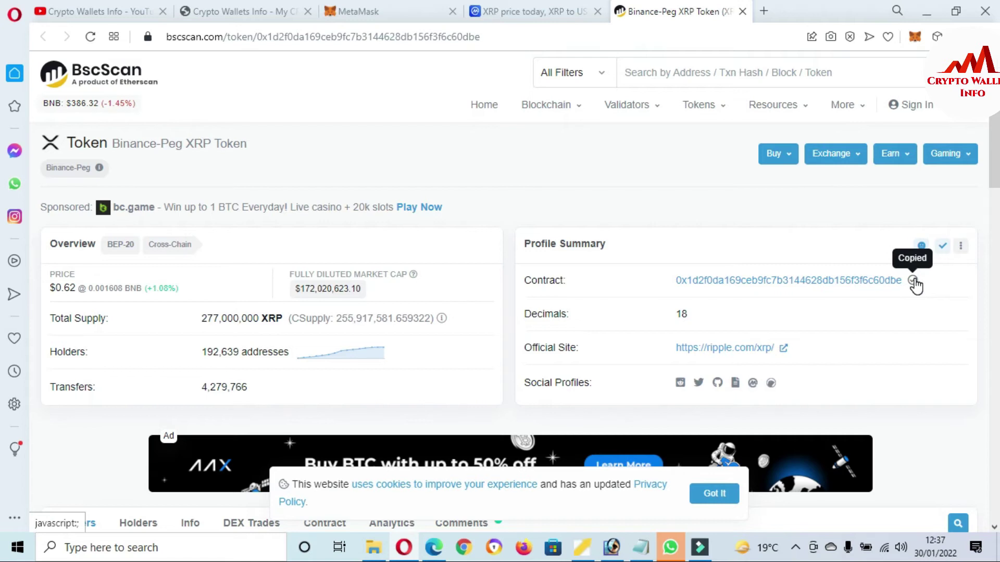
{"action": "left_click", "coordinate": [368, 6]}
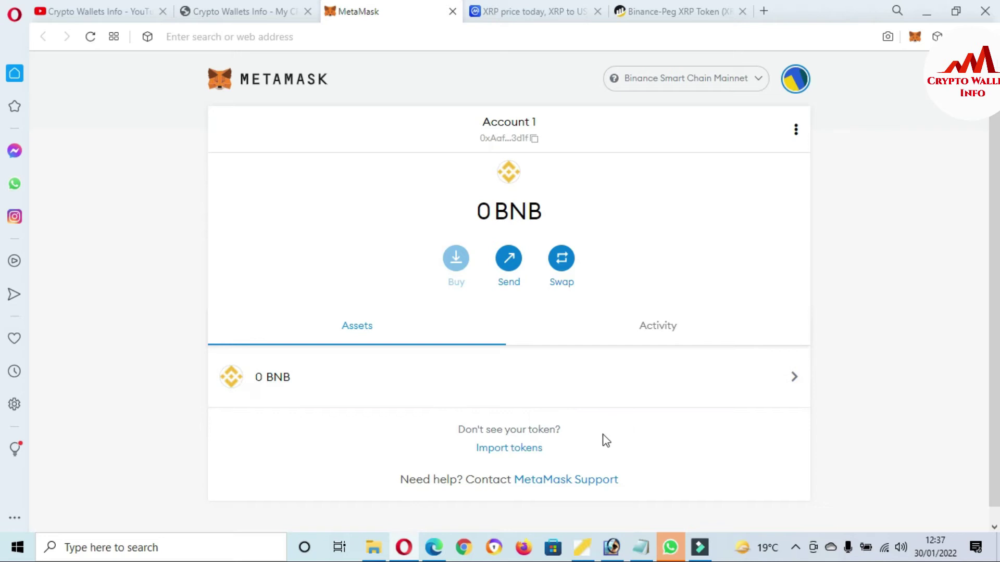
Step: Paste the Binance-Peg XRP contract address as a custom token, auto-filling symbol XRP and 18 decimals
{"action": "left_click", "coordinate": [519, 448]}
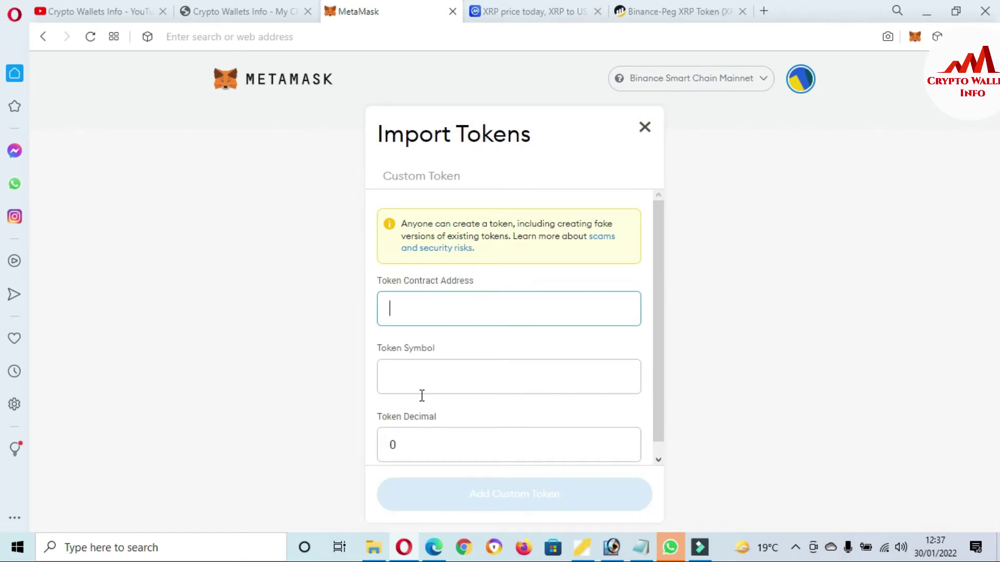
{"action": "left_click", "coordinate": [425, 312]}
{"action": "key", "text": "ctrl+v"}
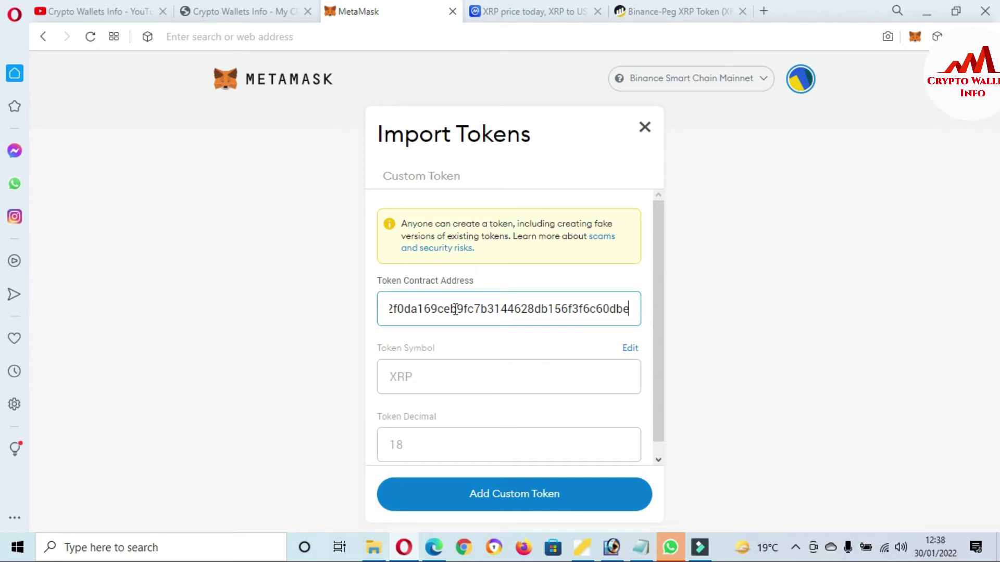
{"action": "scroll", "coordinate": [658, 304], "scroll_direction": "down", "scroll_amount": 1}
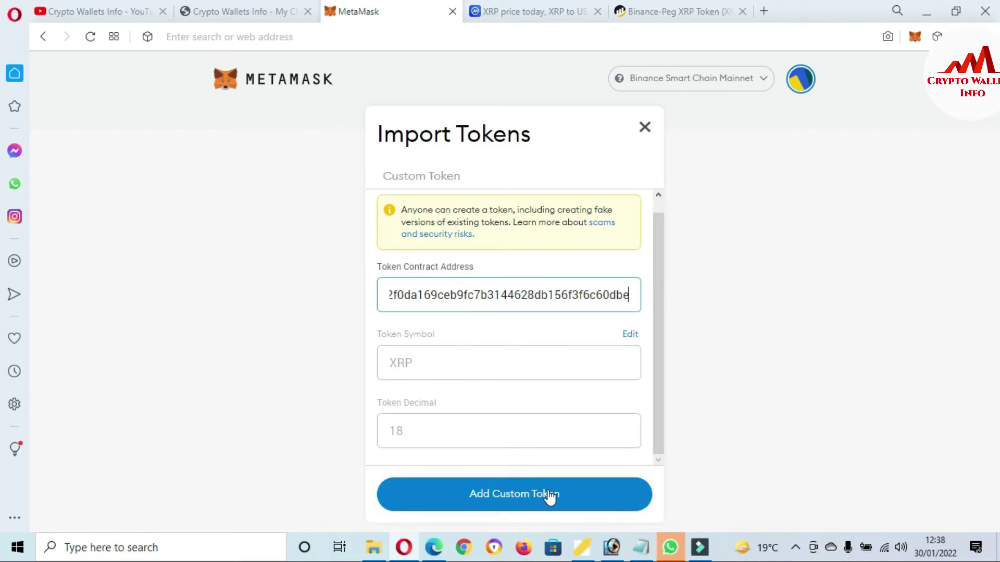
{"action": "left_click", "coordinate": [524, 498]}
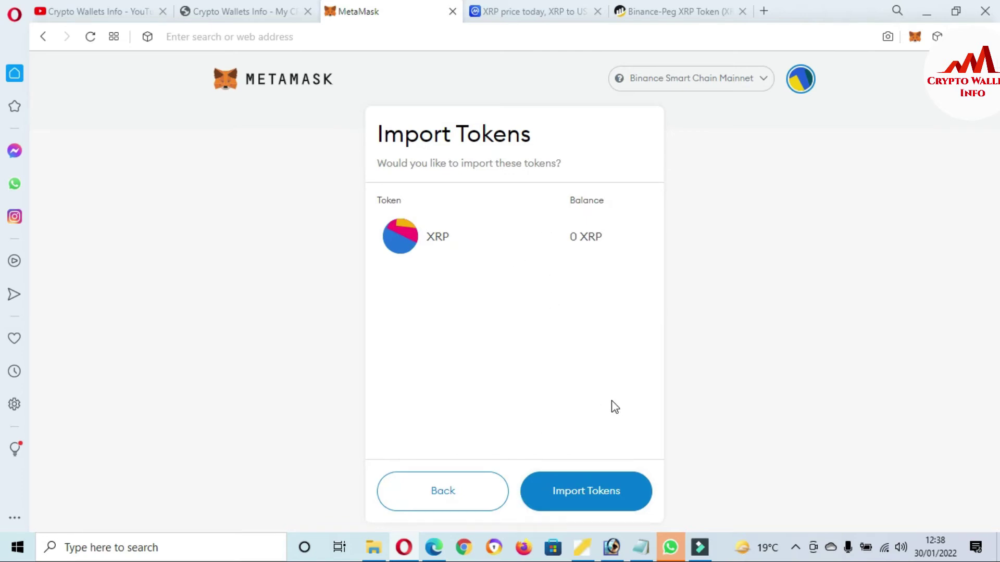
Step: Confirm the XRP import, return to Account 1, and open the 0 XRP asset page
{"action": "left_click", "coordinate": [598, 494]}
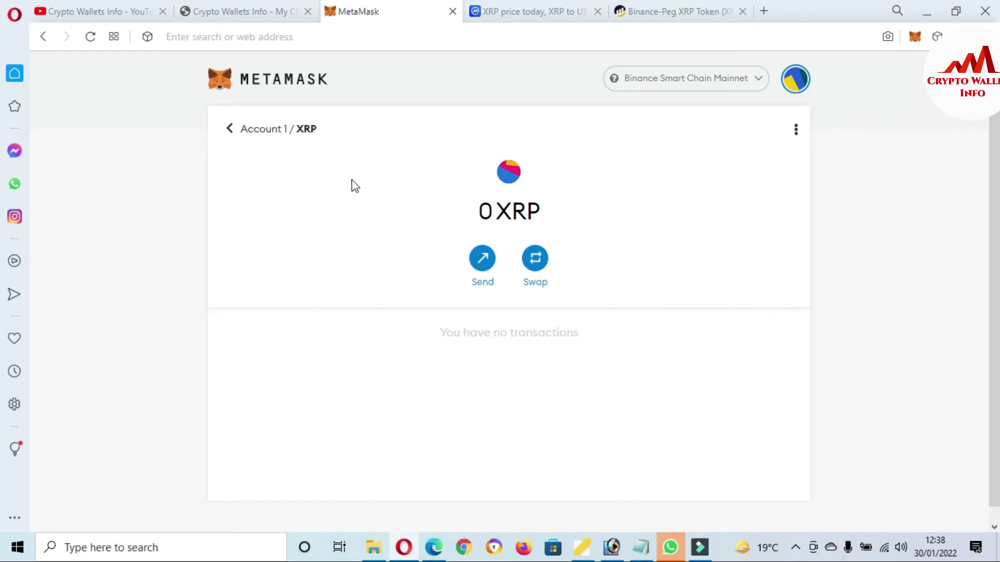
{"action": "left_click", "coordinate": [267, 129]}
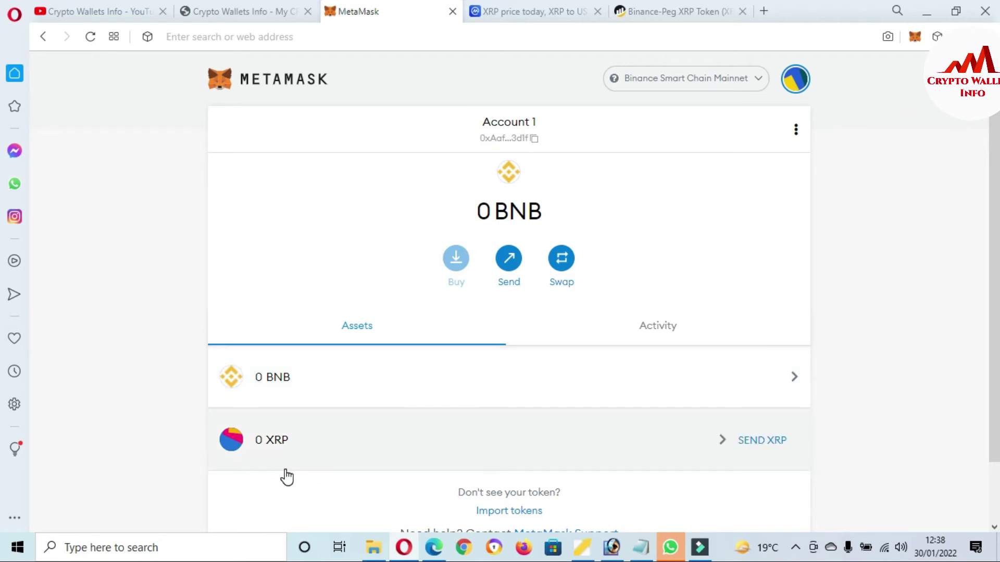
{"action": "left_click", "coordinate": [376, 443]}
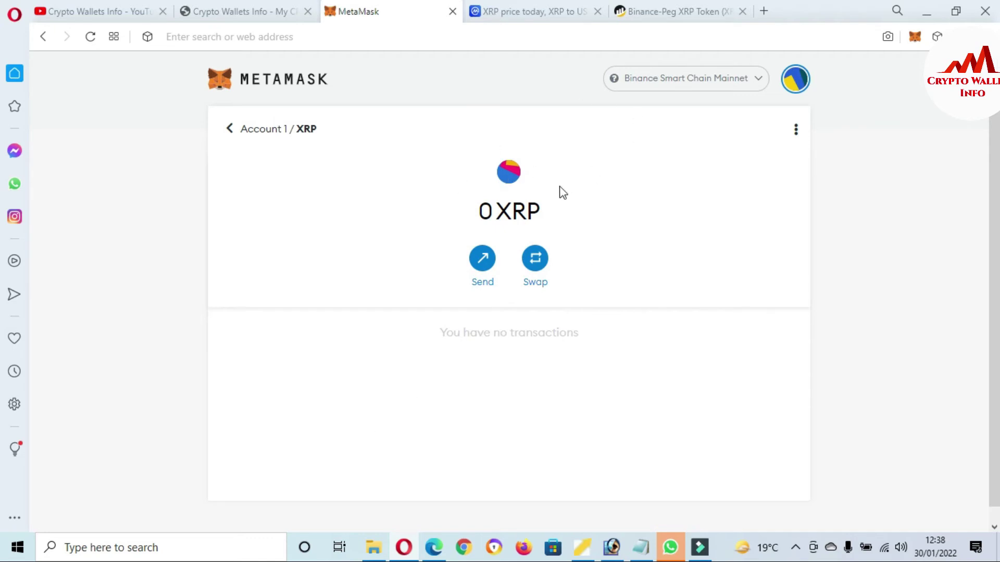
Step: Open Account 1's details from the XRP asset options and start exporting the private key
{"action": "left_click", "coordinate": [796, 128]}
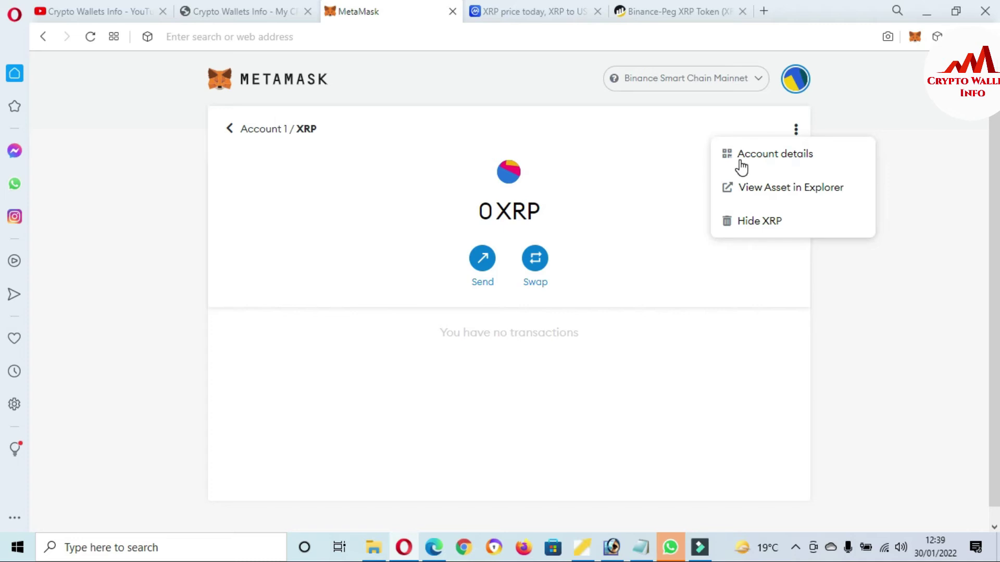
{"action": "left_click", "coordinate": [797, 161]}
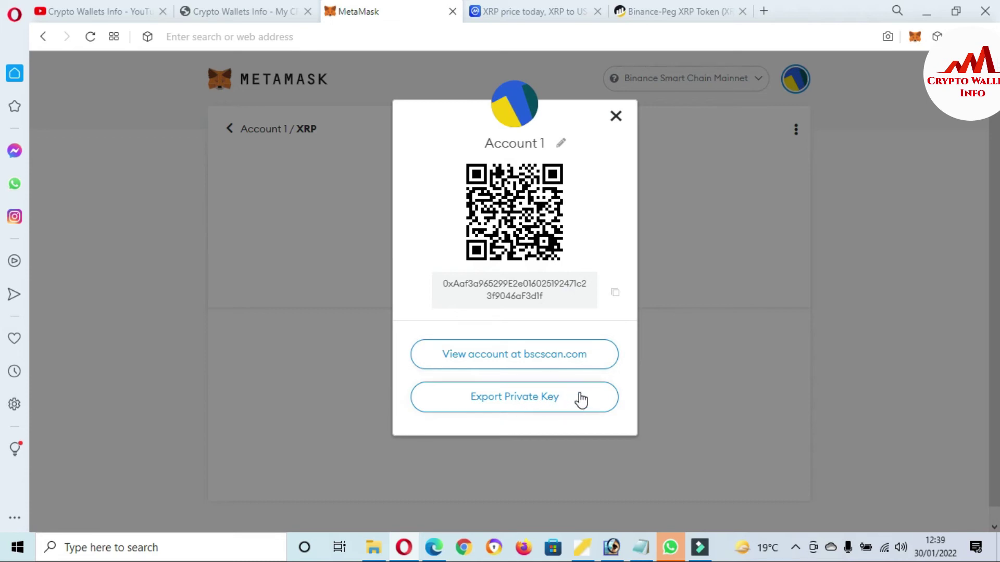
{"action": "left_click", "coordinate": [544, 403]}
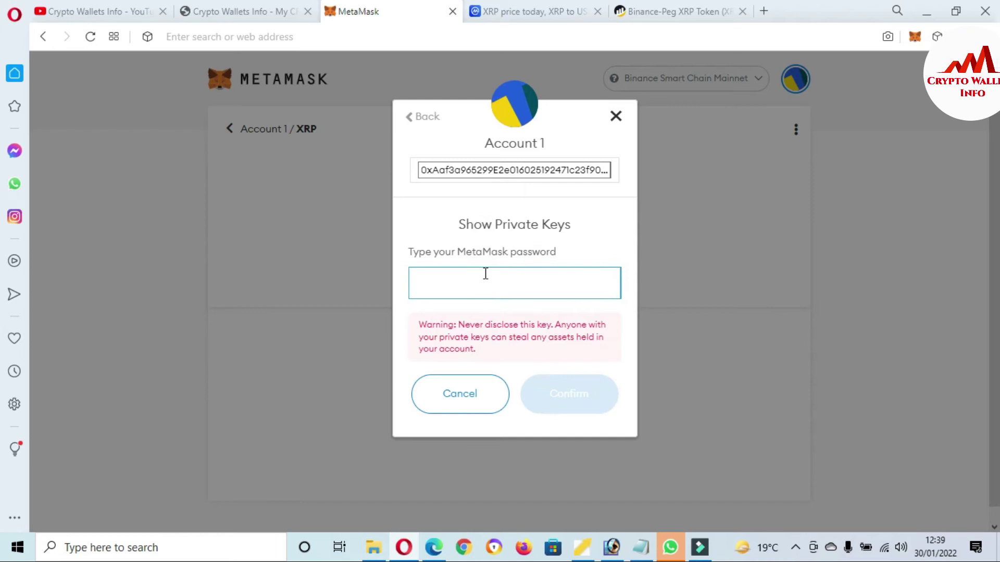
Step: Confirm with the wallet password to reveal Account 1's private key, then copy it
{"action": "type", "text": "••••"}
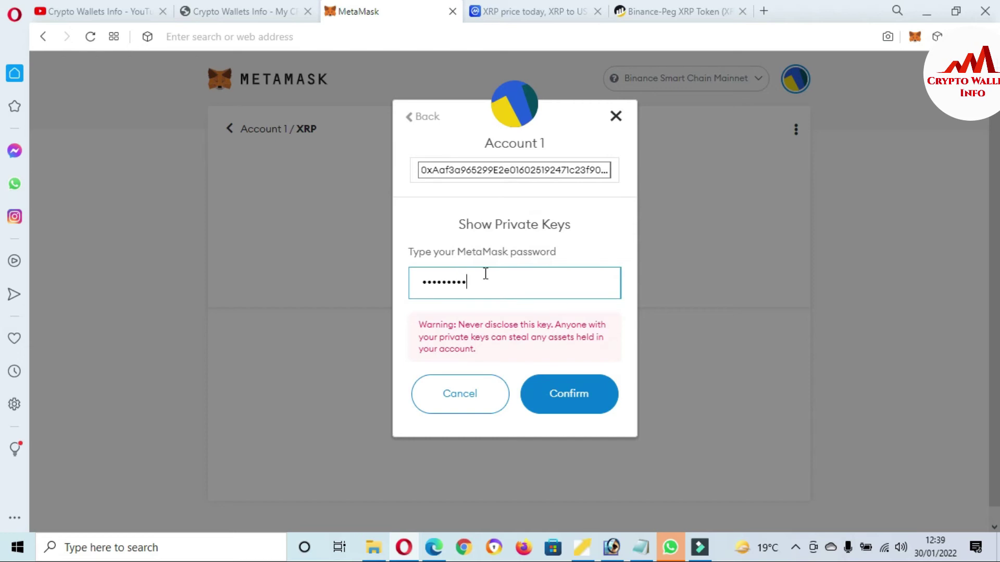
{"action": "type", "text": "•"}
{"action": "left_click", "coordinate": [572, 394]}
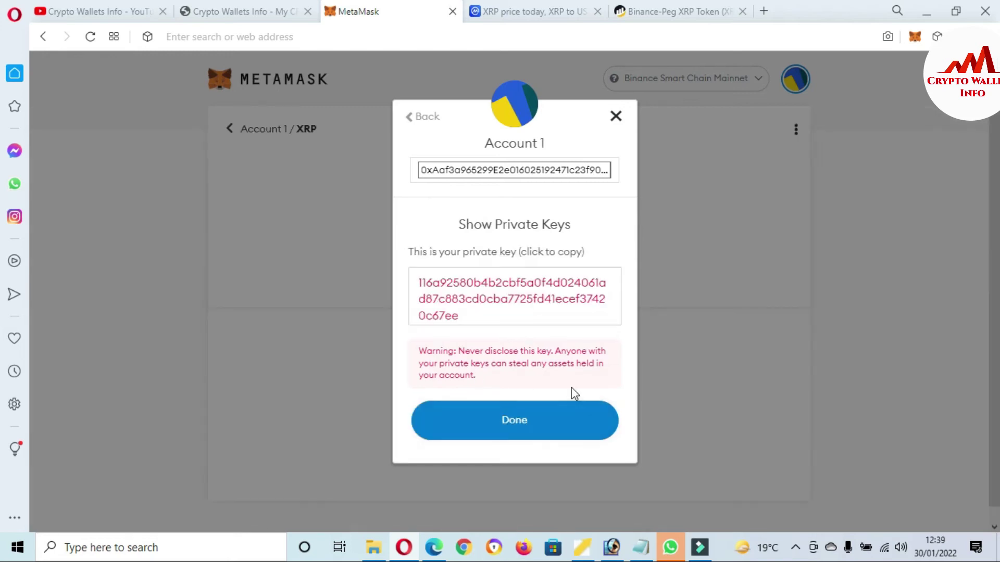
{"action": "left_click", "coordinate": [488, 317]}
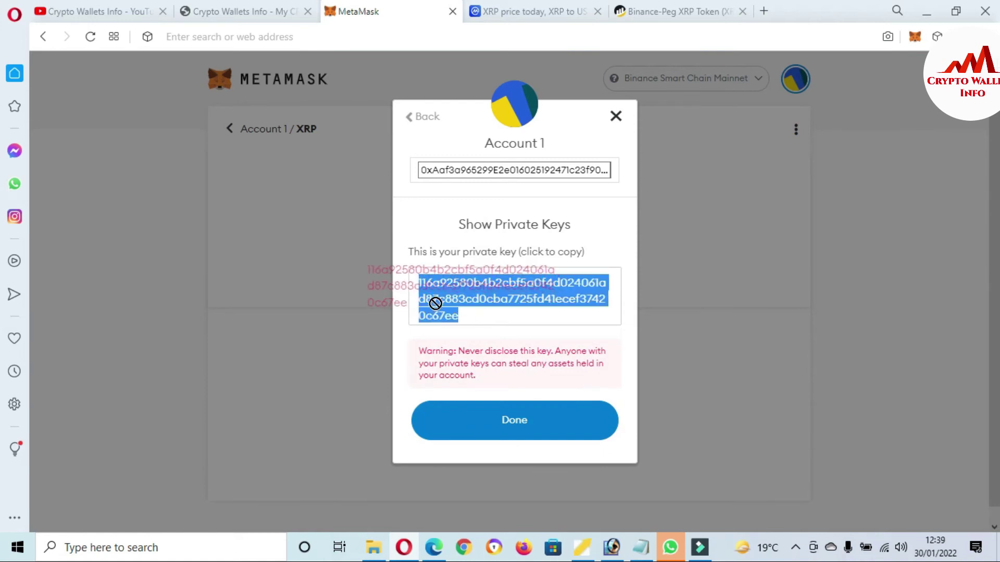
{"action": "left_click", "coordinate": [474, 317]}
{"action": "left_click", "coordinate": [428, 289]}
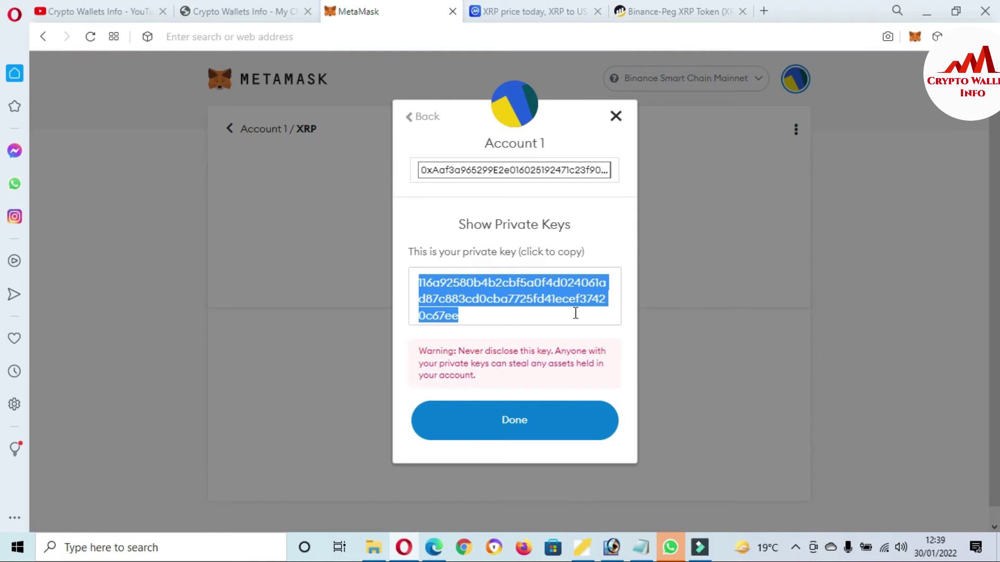
Step: In Notepad, type the heading 'XRP Wallet Private Key' and paste the private key below it
{"action": "key", "text": "alt+Tab"}
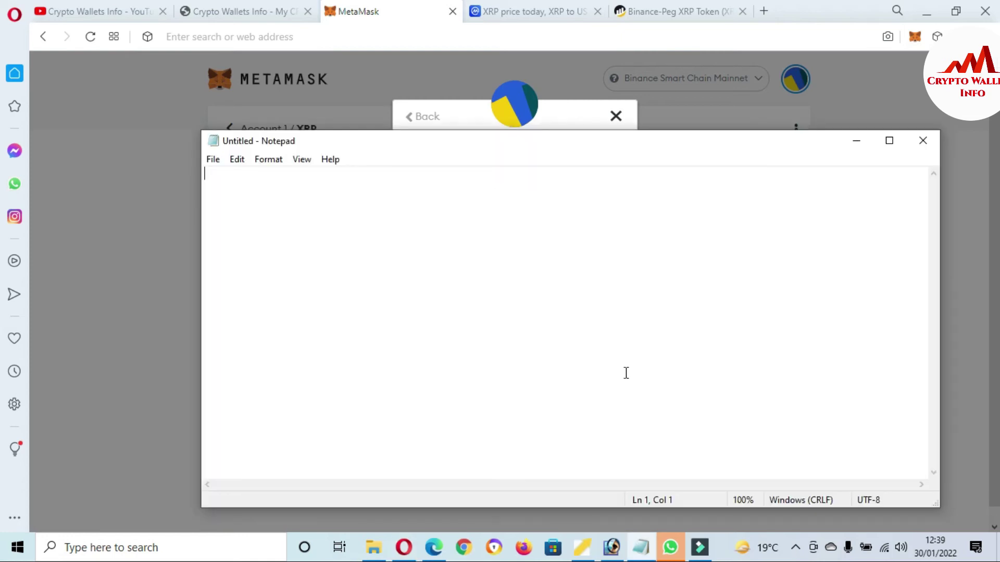
{"action": "type", "text": "X"}
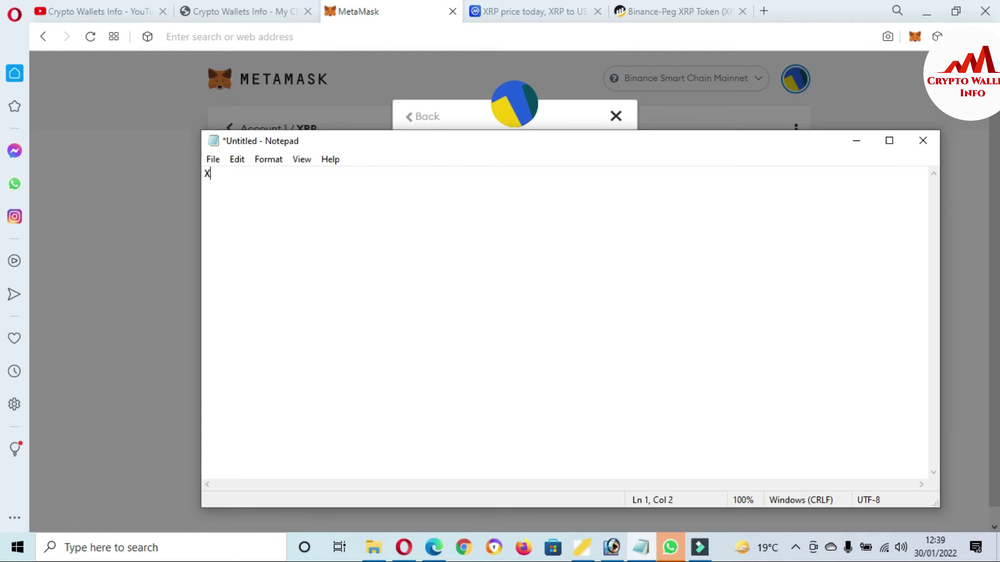
{"action": "type", "text": "RP Wallet Privat"}
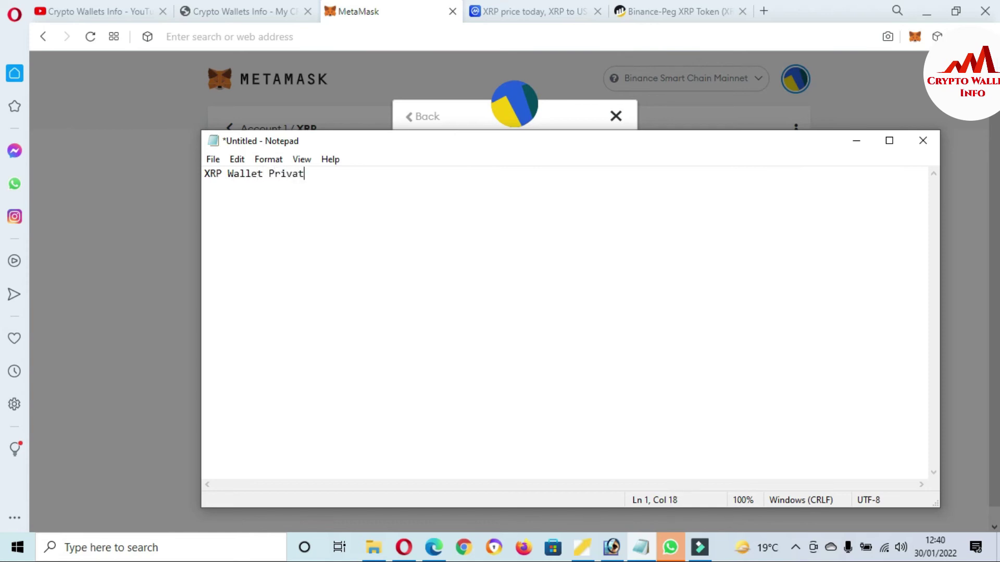
{"action": "type", "text": "e Key"}
{"action": "key", "text": "Return"}
{"action": "key", "text": "Return"}
{"action": "key", "text": "ctrl+v"}
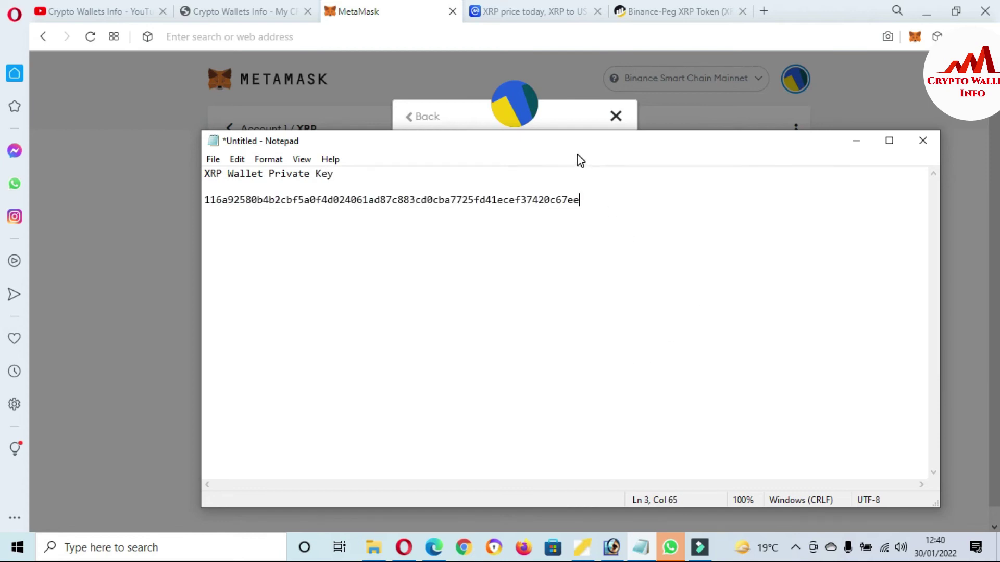
{"action": "left_click_drag", "start_coordinate": [543, 143], "coordinate": [615, 356]}
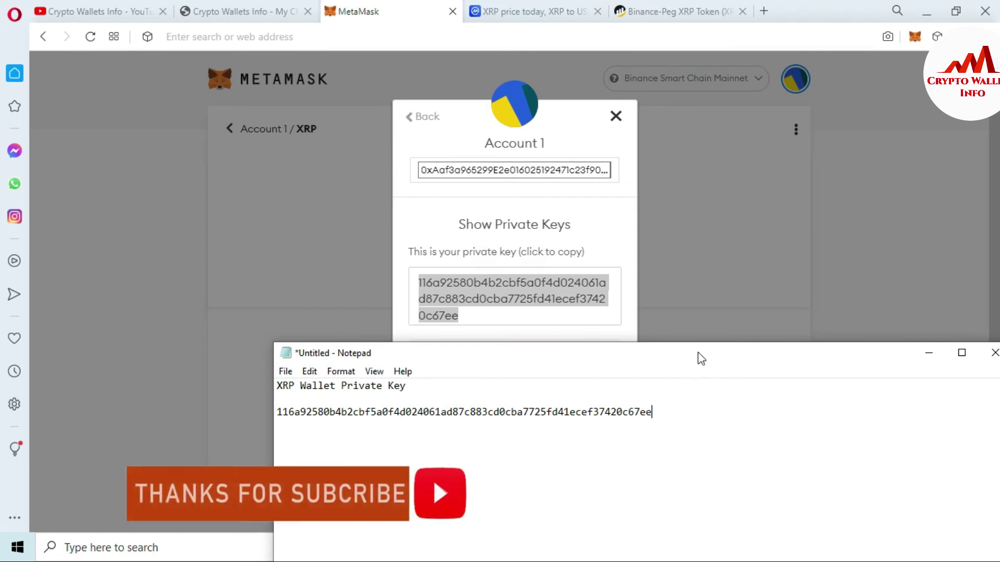
{"action": "left_click_drag", "start_coordinate": [681, 362], "coordinate": [593, 193]}
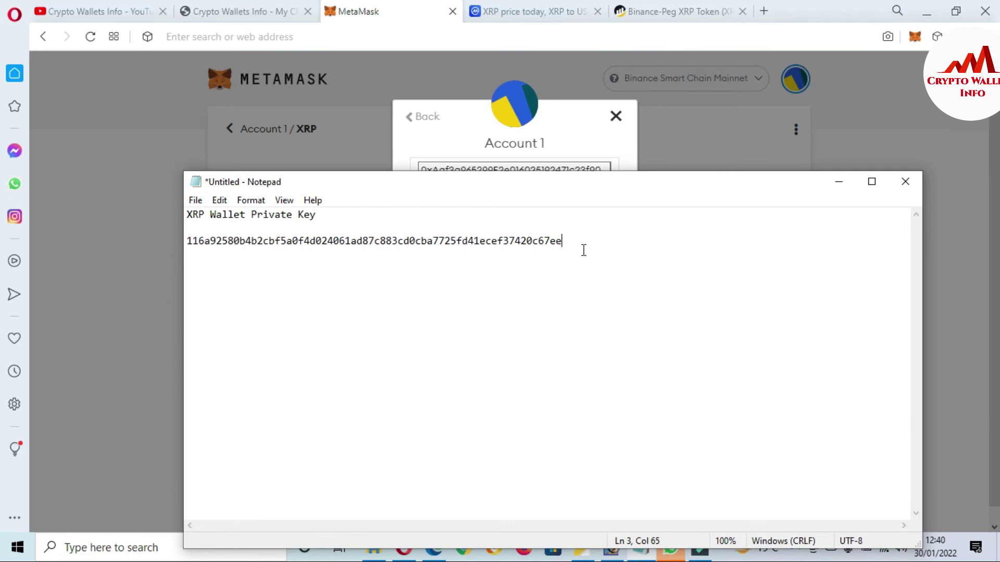
Step: Hide Notepad, close MetaMask's private key dialog, and return to the Crypto Wallets Info YouTube tab
{"action": "left_click", "coordinate": [830, 192]}
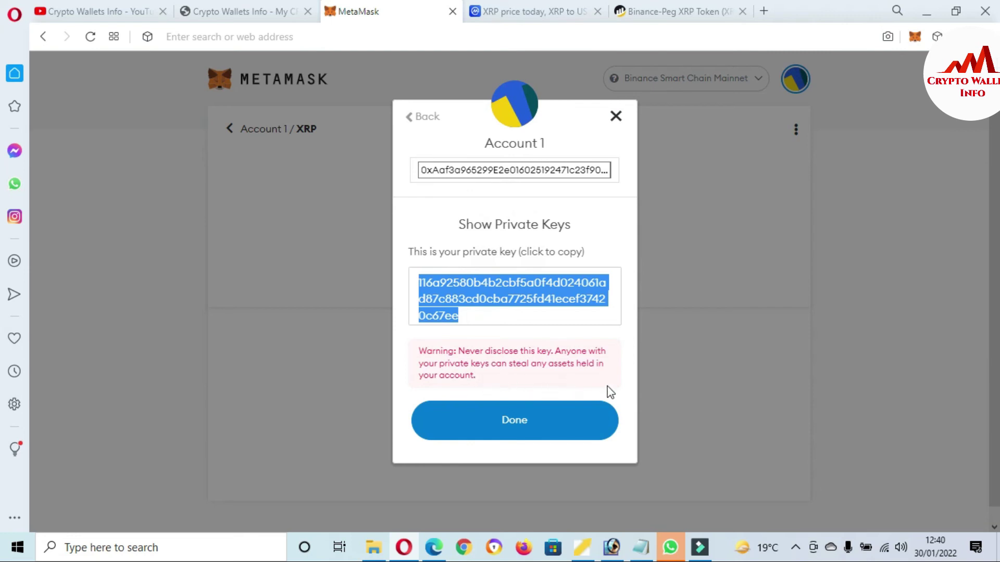
{"action": "left_click", "coordinate": [536, 422]}
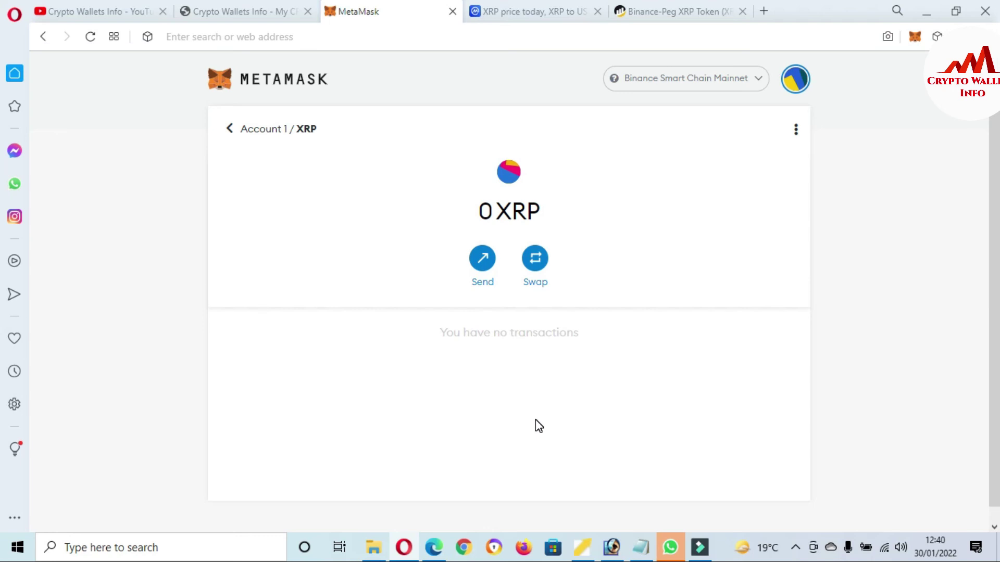
{"action": "left_click", "coordinate": [116, 7]}
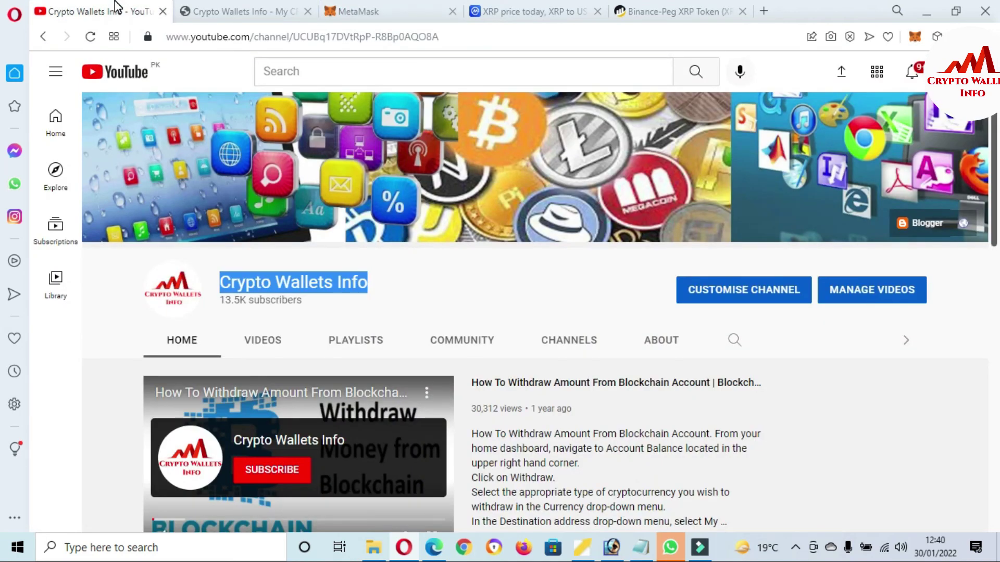
Step: Deselect the YouTube channel title and switch to the cryptowalletsinfo.com tab
{"action": "left_click", "coordinate": [398, 277]}
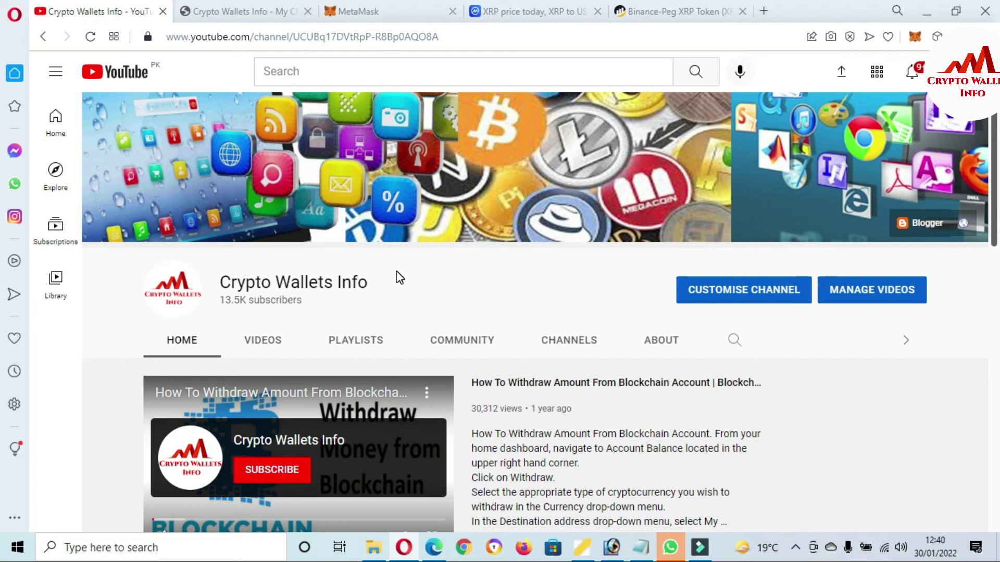
{"action": "left_click", "coordinate": [241, 4]}
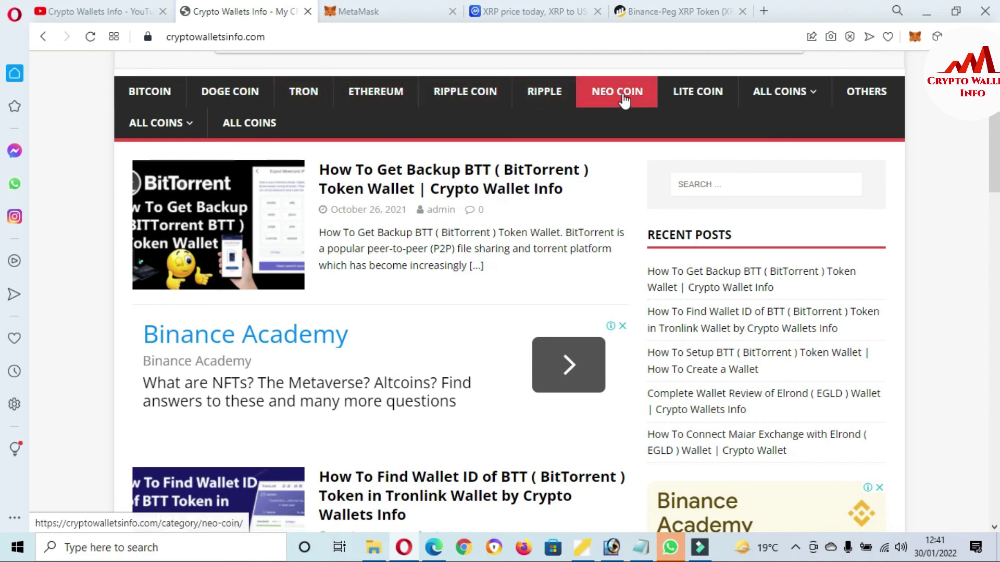
Step: Browse the ALL COINS wallet list, return to the page top, and reveal hidden taskbar icons
{"action": "mouse_move", "coordinate": [808, 94]}
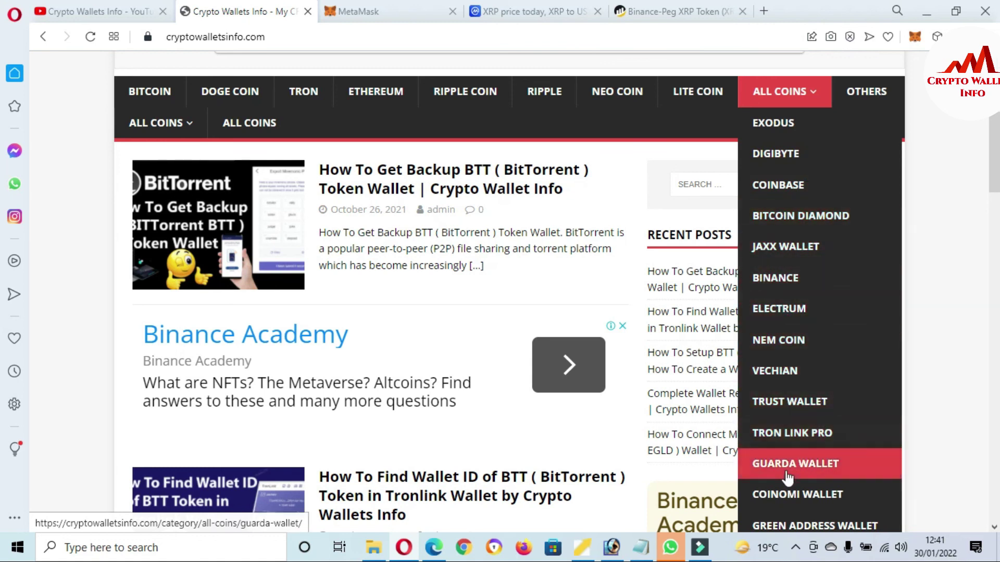
{"action": "scroll", "coordinate": [797, 500], "scroll_direction": "down", "scroll_amount": 4}
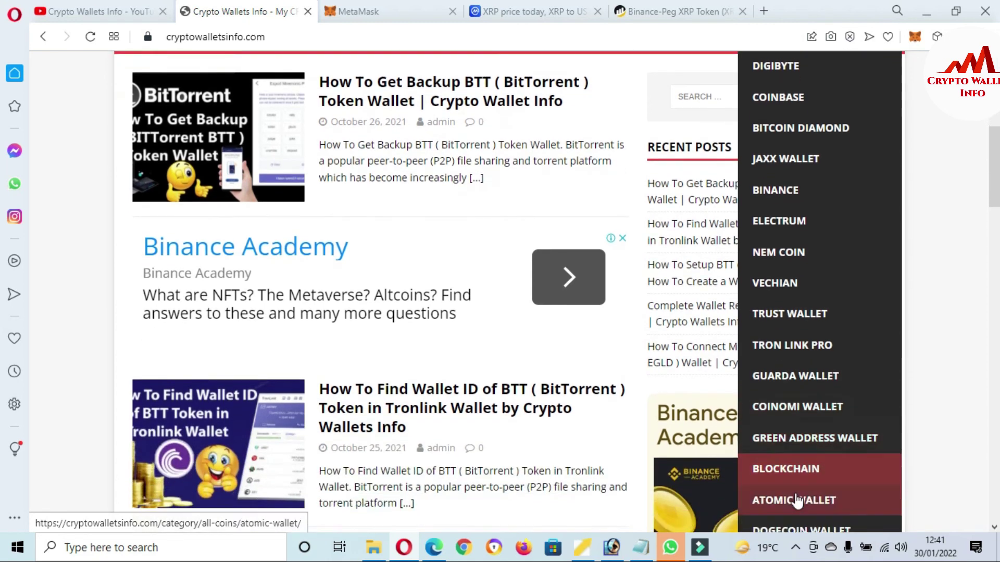
{"action": "scroll", "coordinate": [797, 500], "scroll_direction": "down", "scroll_amount": 2}
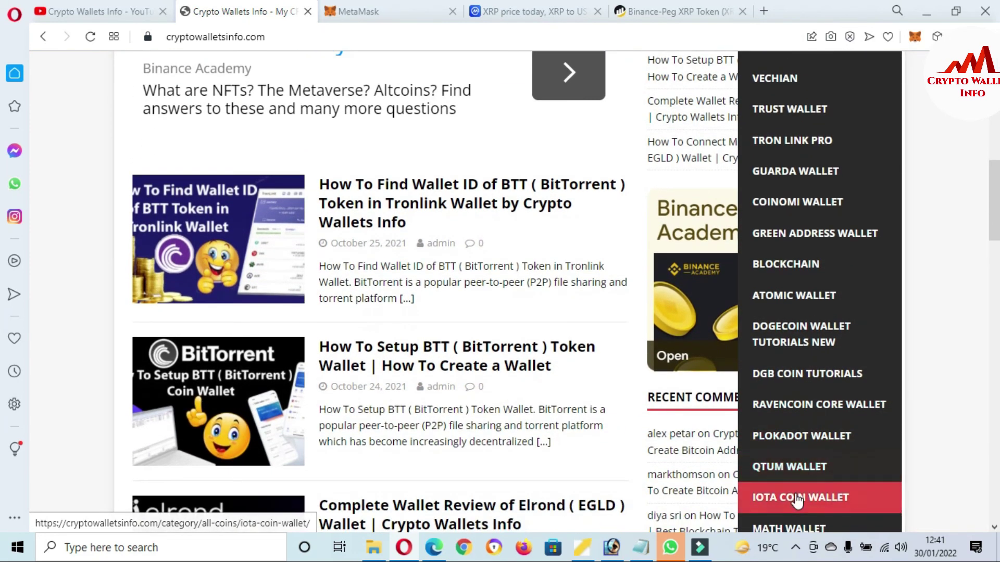
{"action": "scroll", "coordinate": [796, 500], "scroll_direction": "down", "scroll_amount": 1}
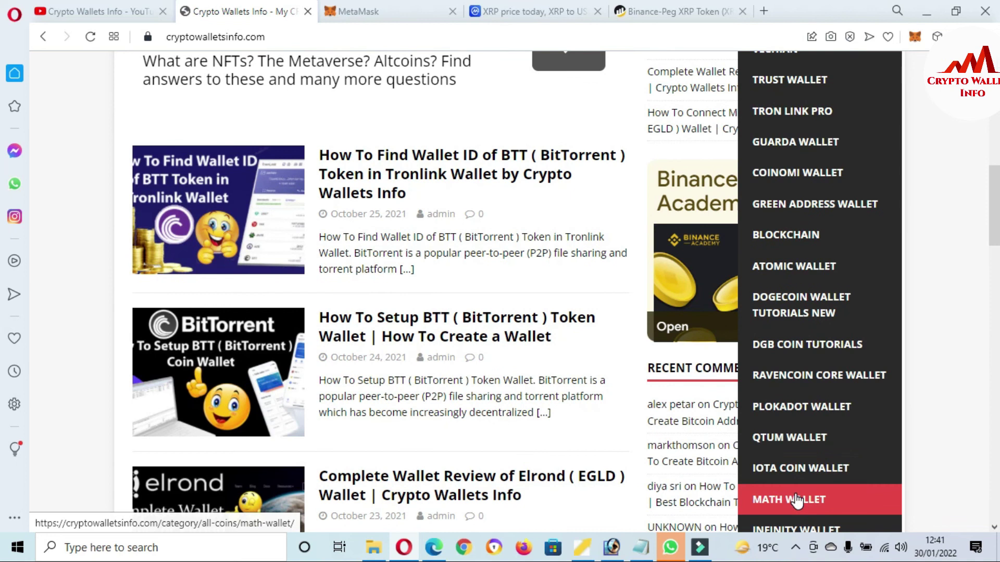
{"action": "scroll", "coordinate": [797, 500], "scroll_direction": "down", "scroll_amount": 3}
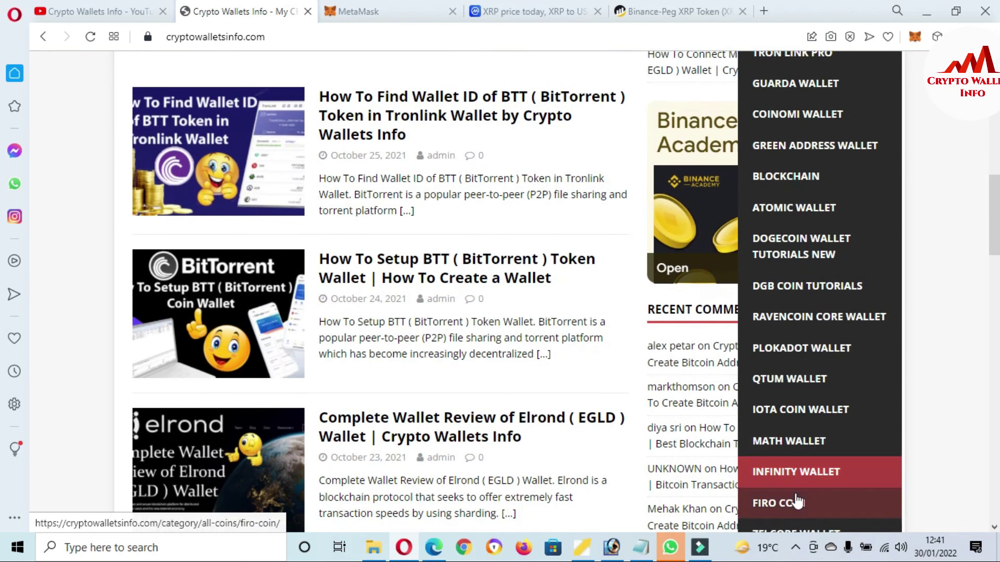
{"action": "scroll", "coordinate": [796, 500], "scroll_direction": "down", "scroll_amount": 1}
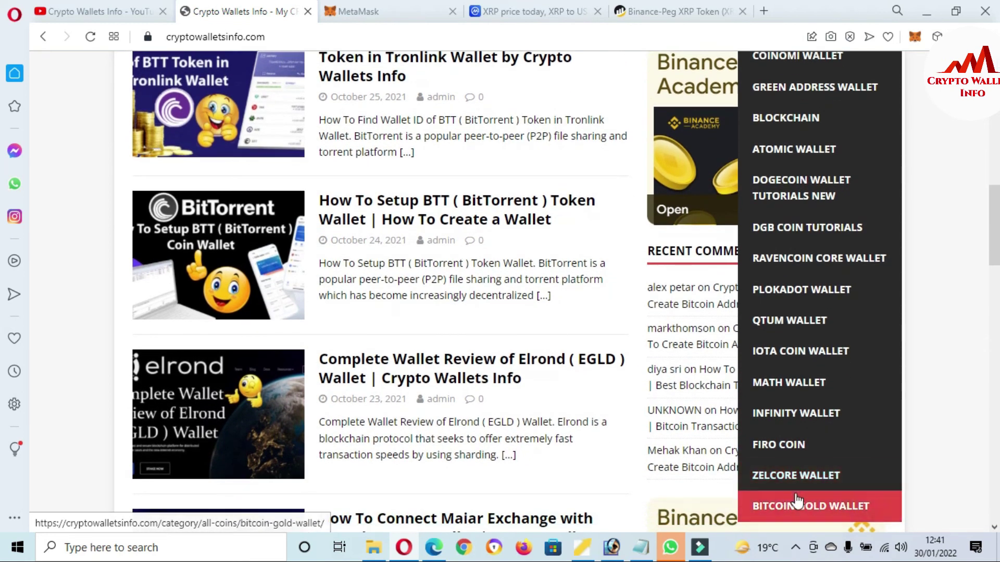
{"action": "scroll", "coordinate": [796, 500], "scroll_direction": "up", "scroll_amount": 20}
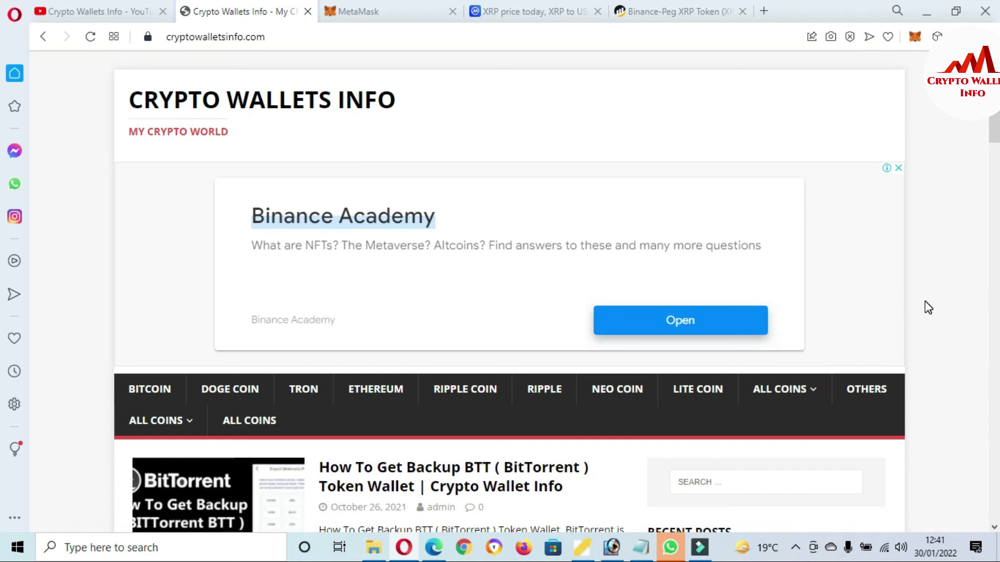
{"action": "left_click", "coordinate": [796, 551]}
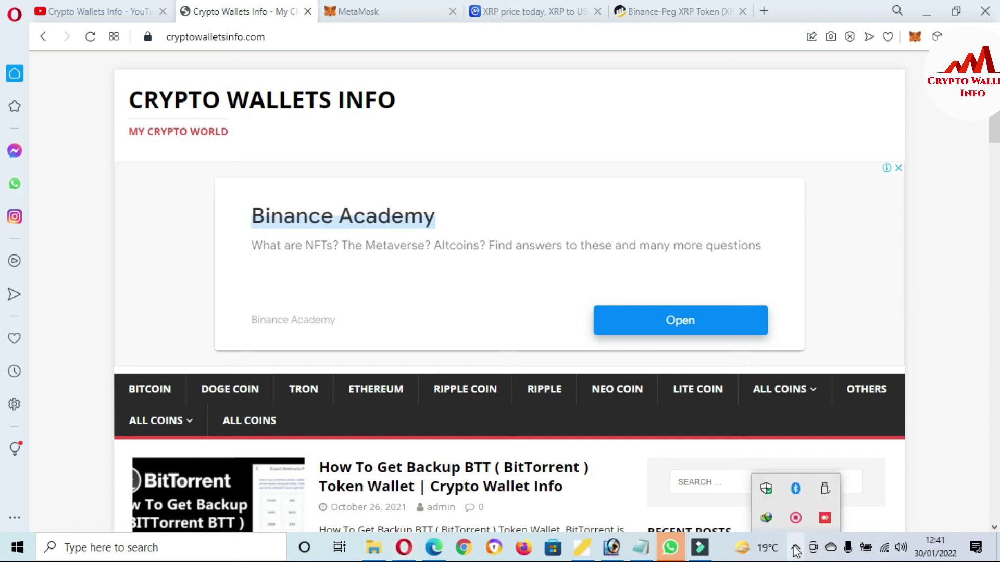